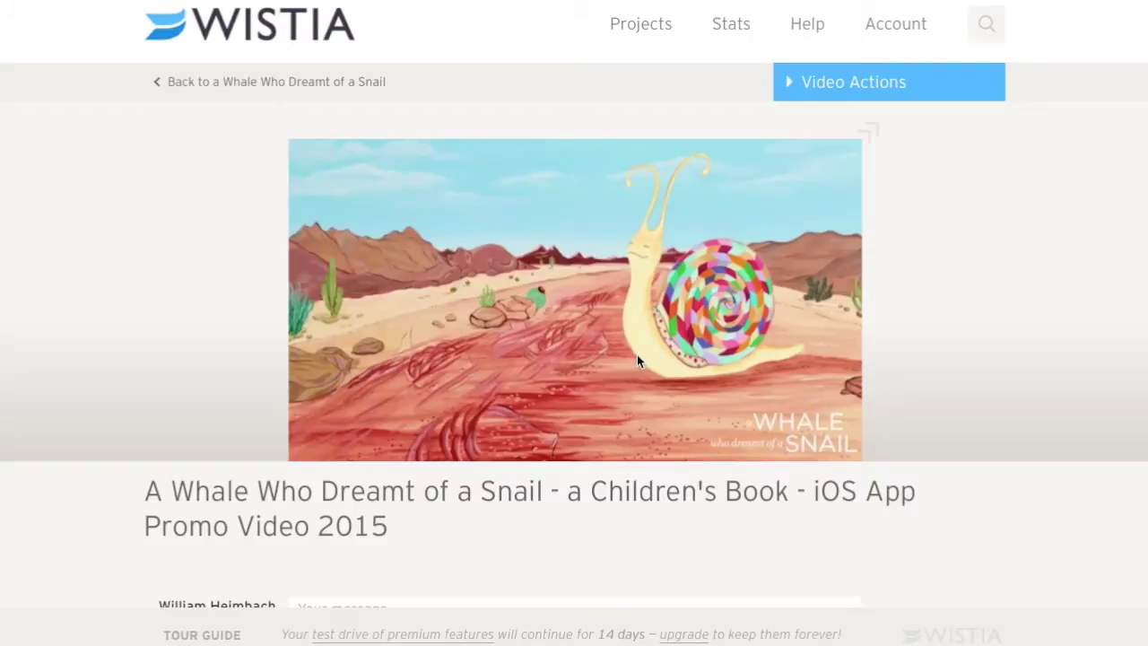
scroll(638, 359, "down", 3)
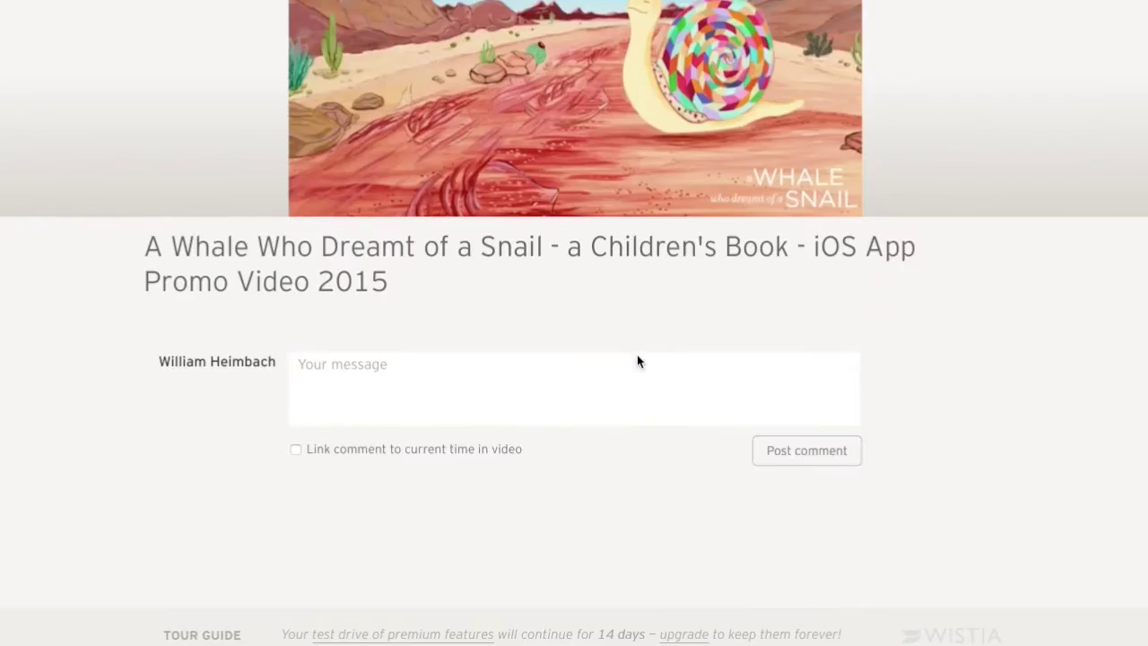
scroll(628, 341, "up", 3)
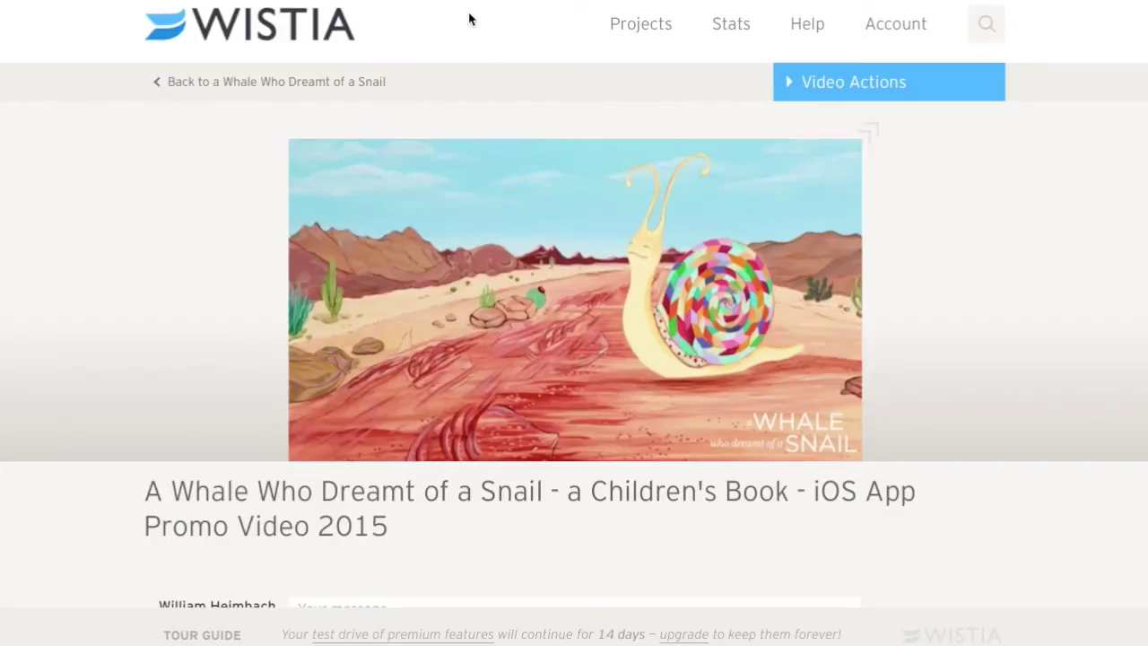
scroll(587, 333, "down", 3)
scroll(587, 334, "up", 3)
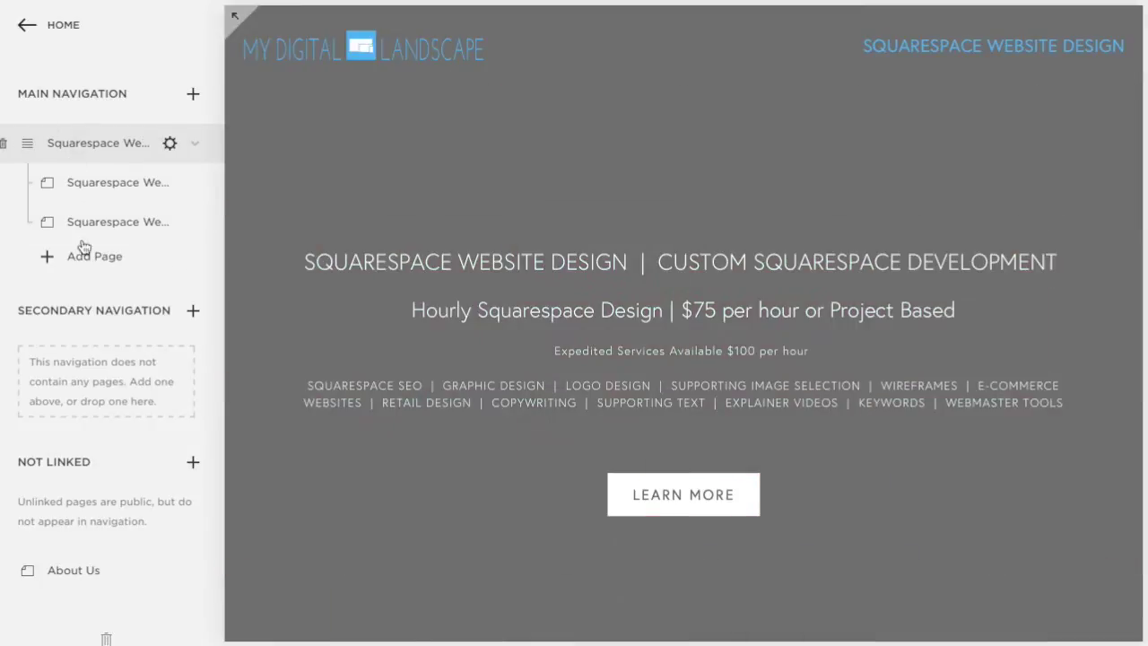
- Compare the page types that can be added to the index in both Squarespace sites, and return to the Wistia video page
left_click(98, 265)
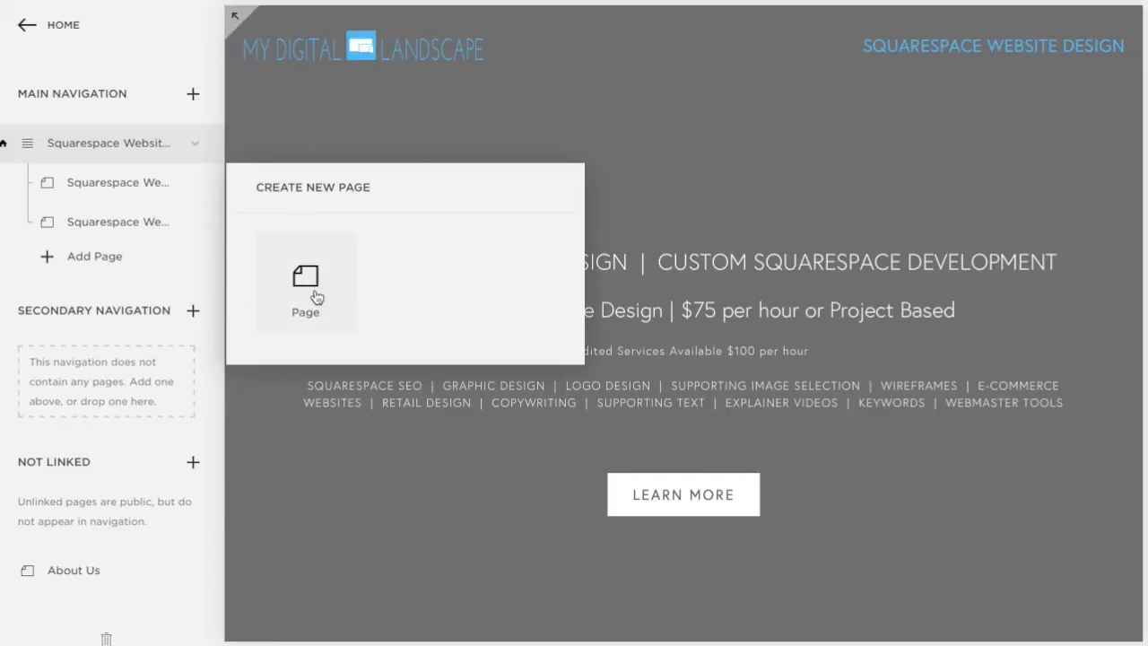
left_click(155, 47)
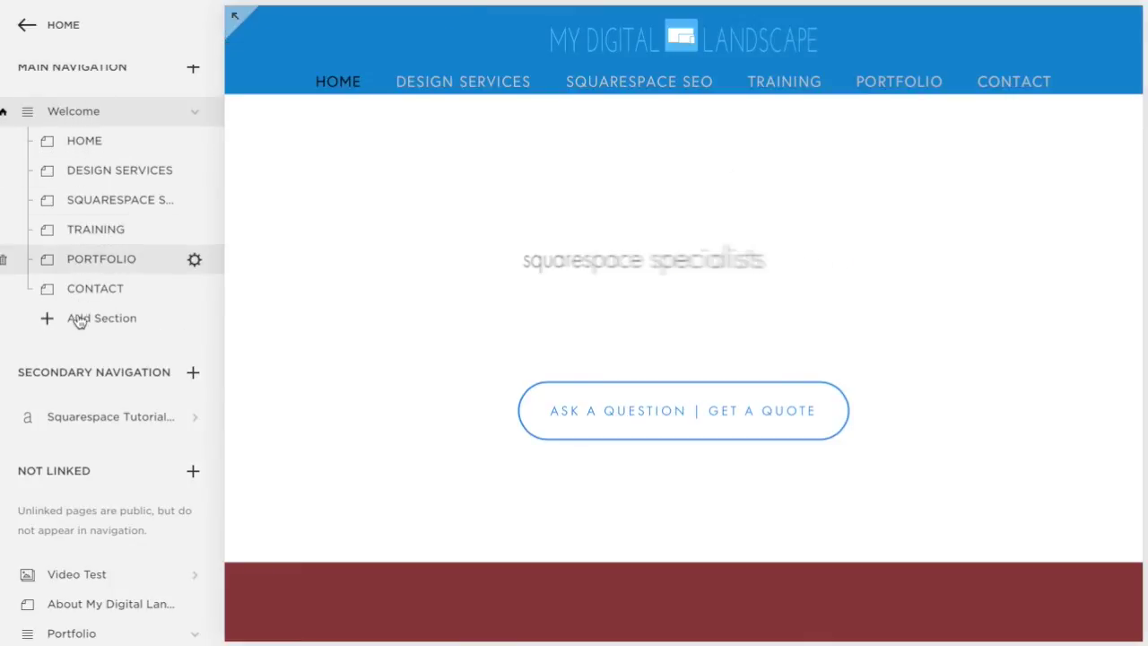
left_click(90, 319)
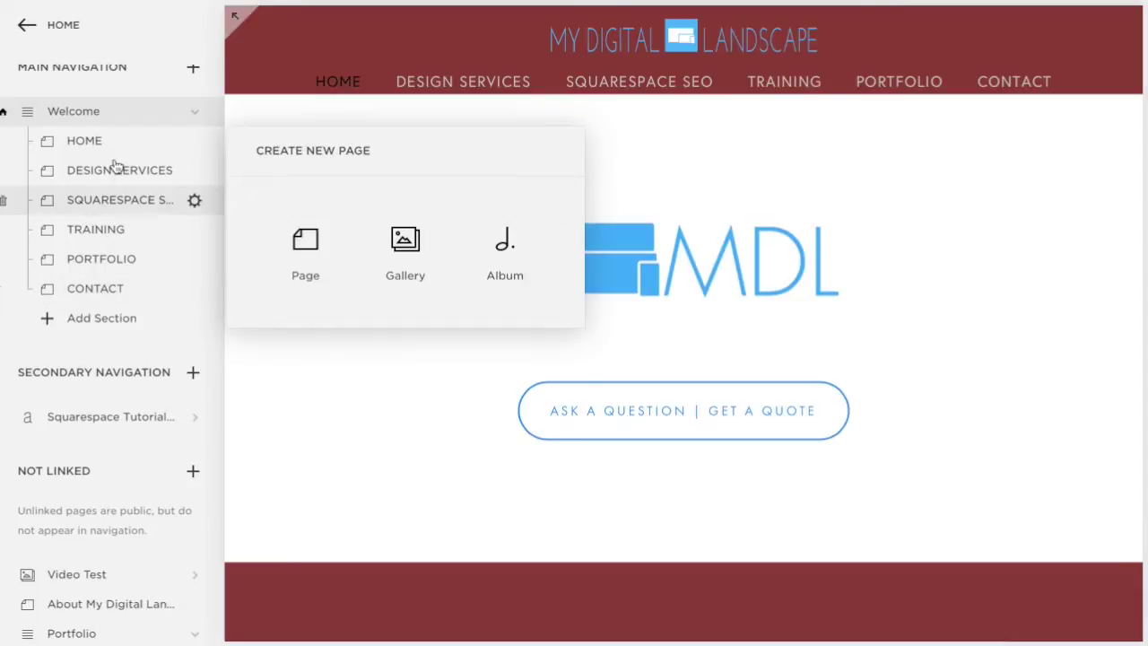
left_click(176, 29)
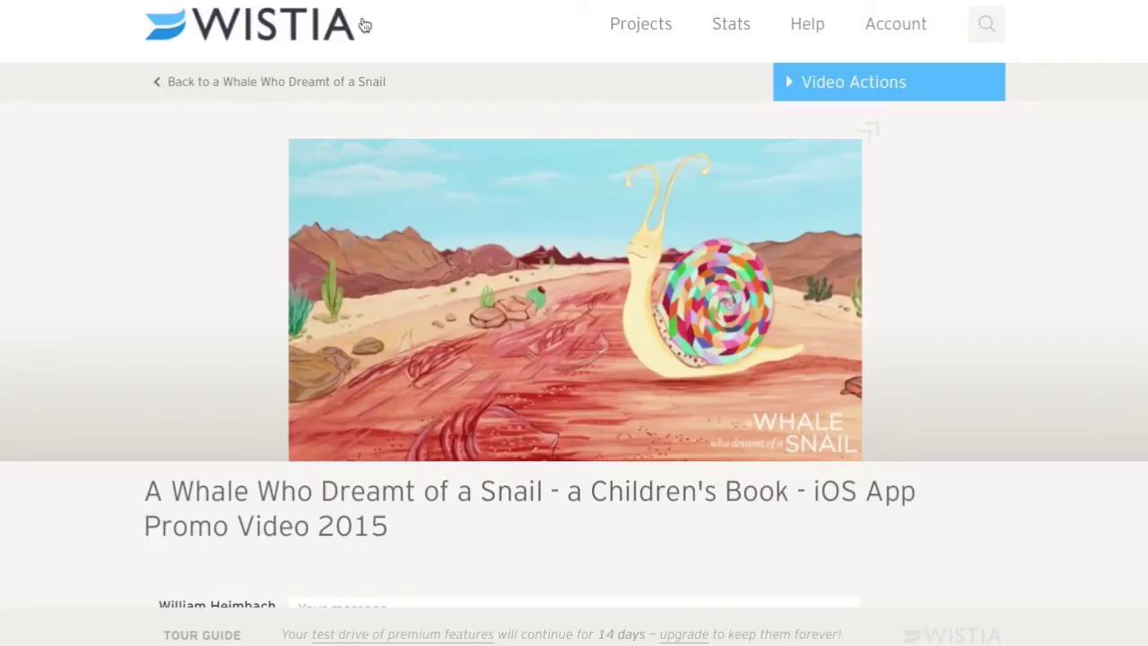
- In the Wistia video's customization controls, switch autoplay on page load off and back on, and save the settings
mouse_move(353, 296)
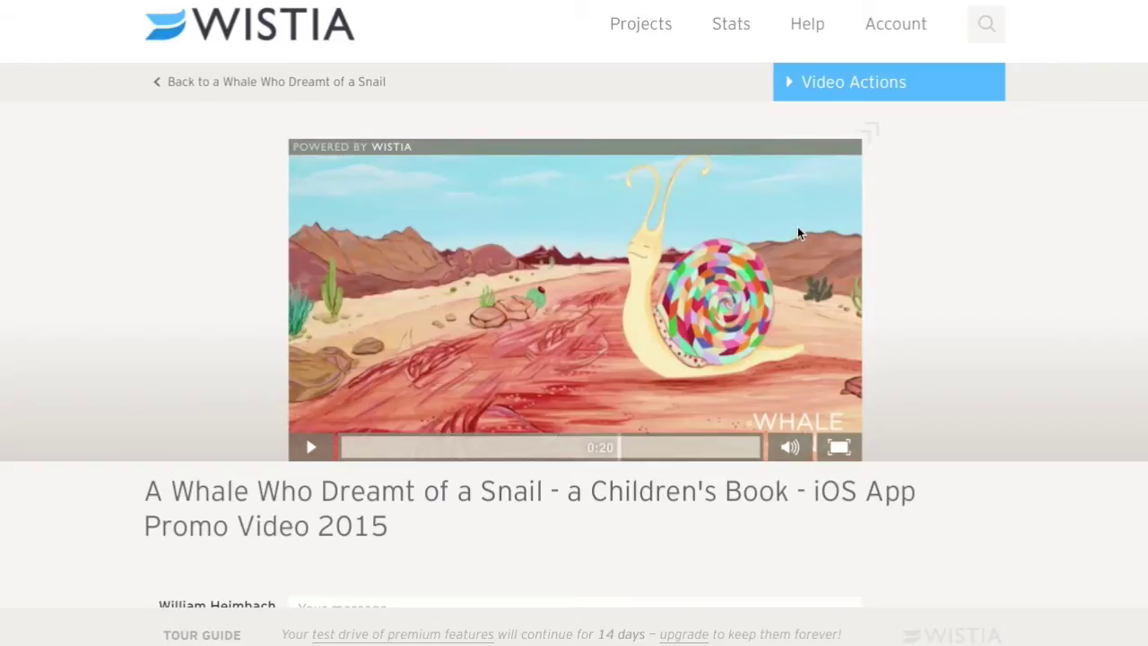
left_click(810, 84)
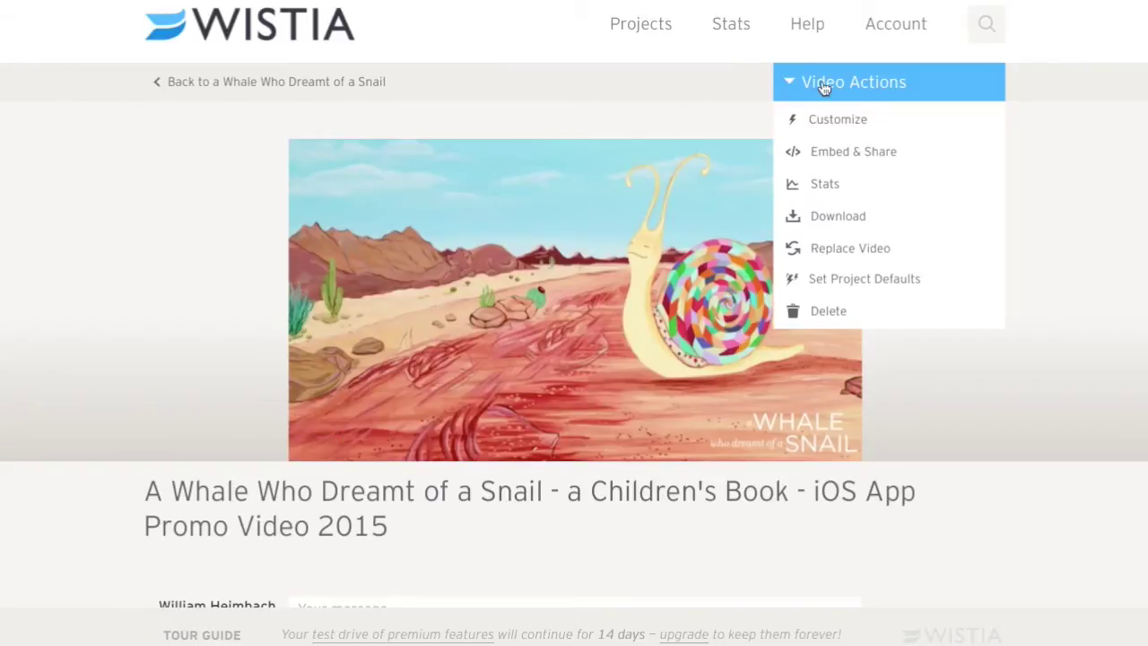
left_click(835, 121)
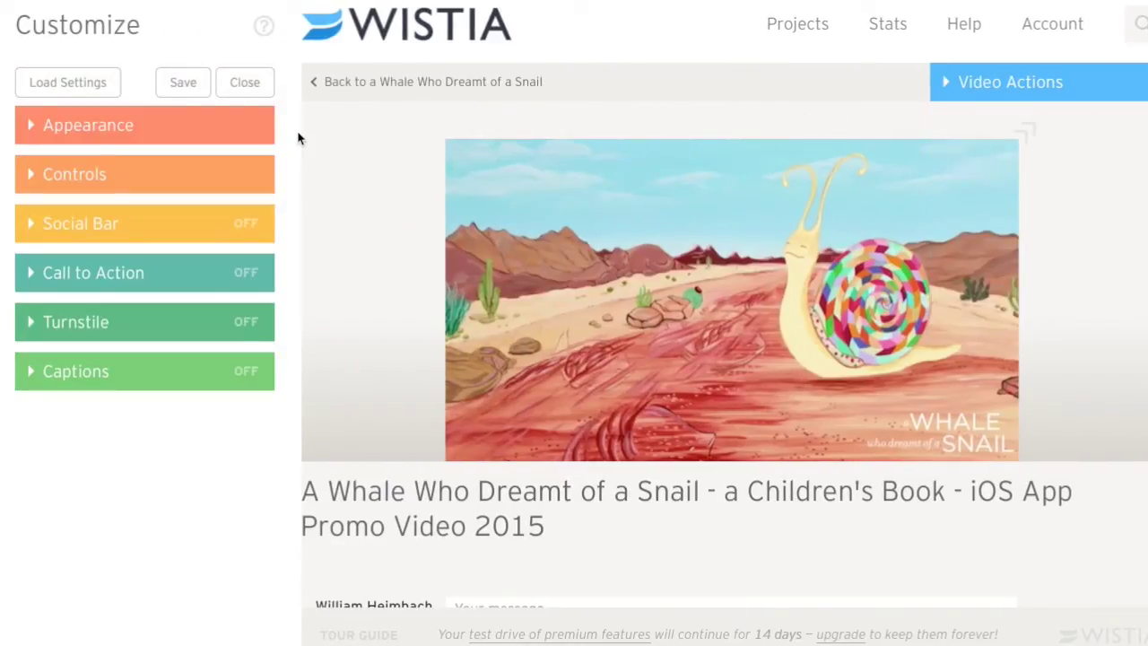
left_click(120, 178)
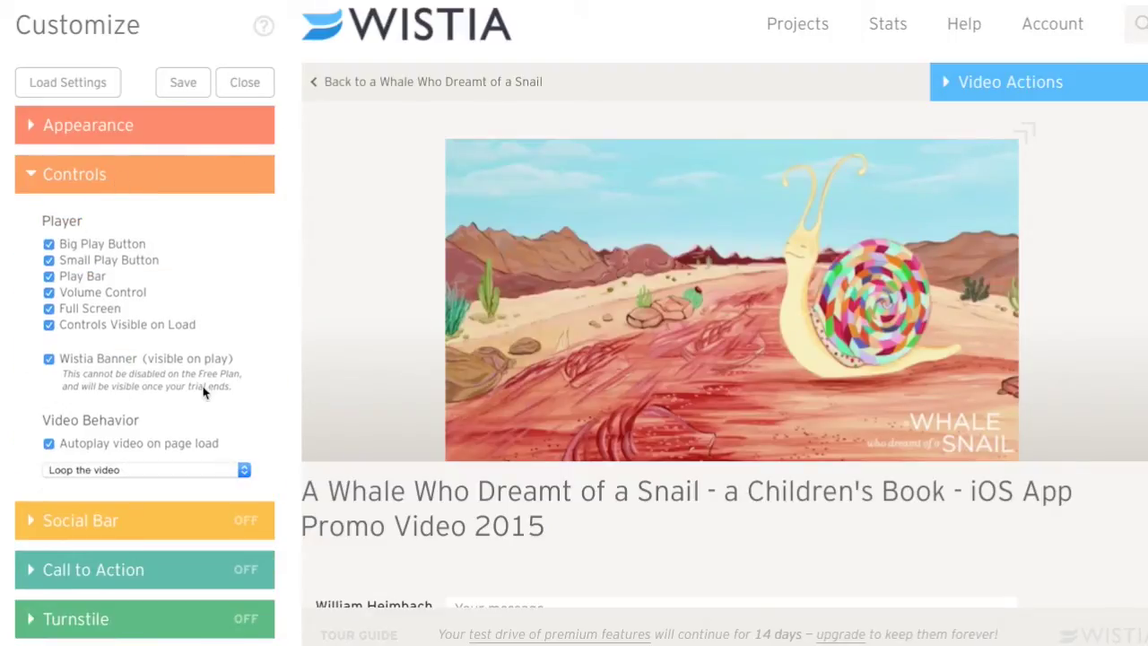
left_click(48, 444)
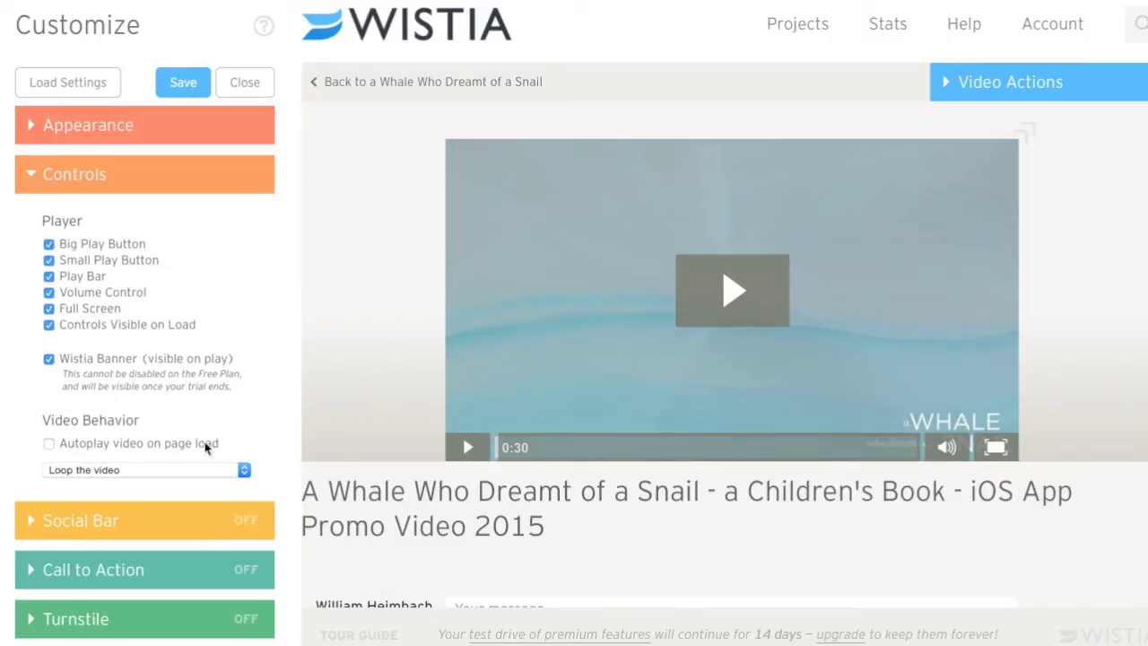
left_click(48, 444)
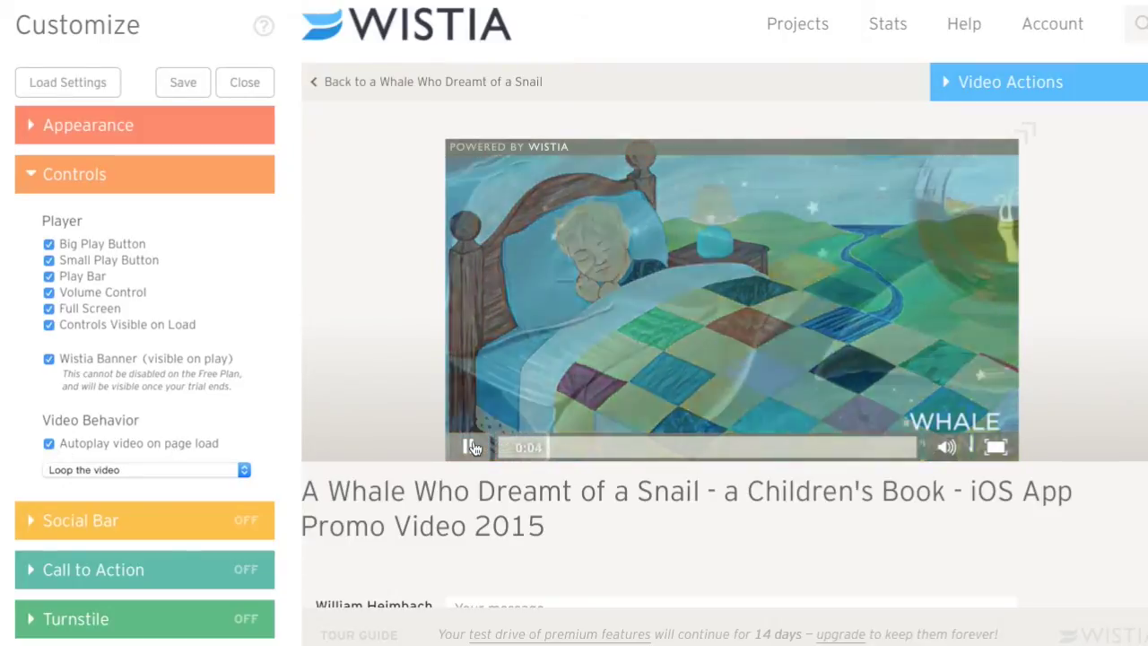
left_click(176, 81)
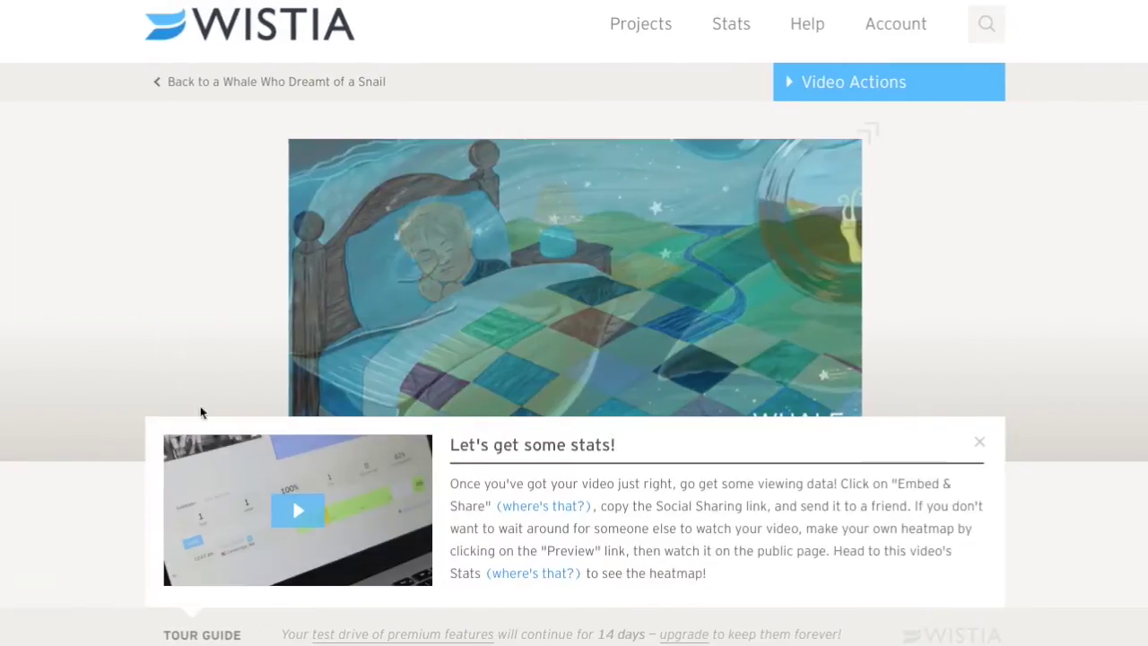
- Copy the video's public social sharing link from its embed and share options, and close the sharing dialog
left_click(859, 82)
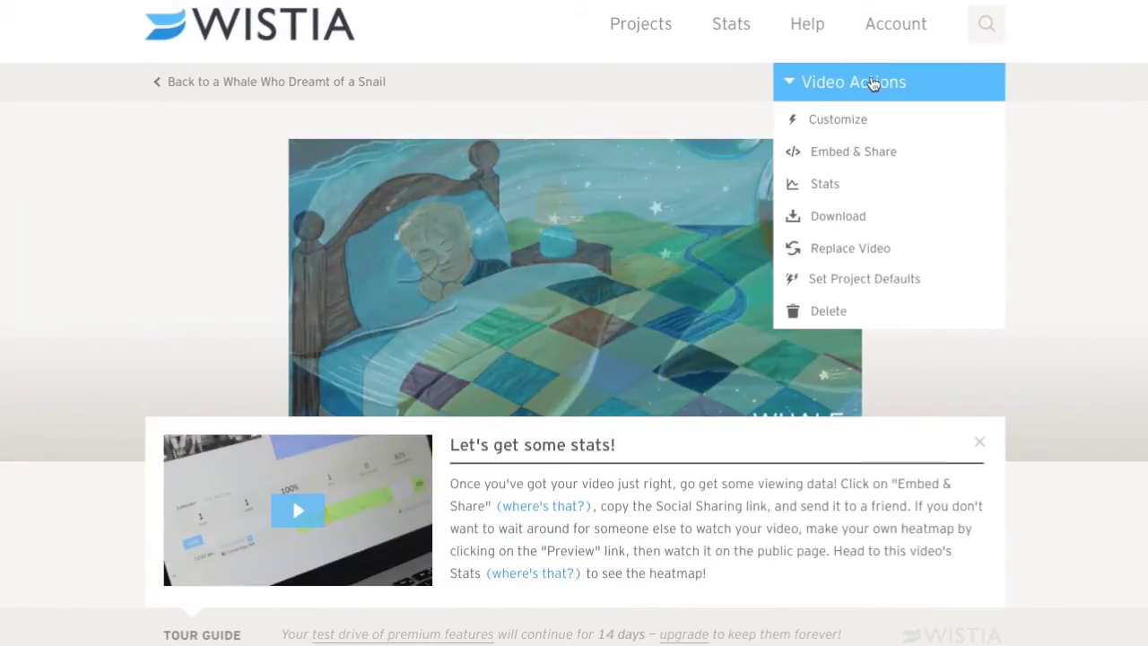
left_click(852, 152)
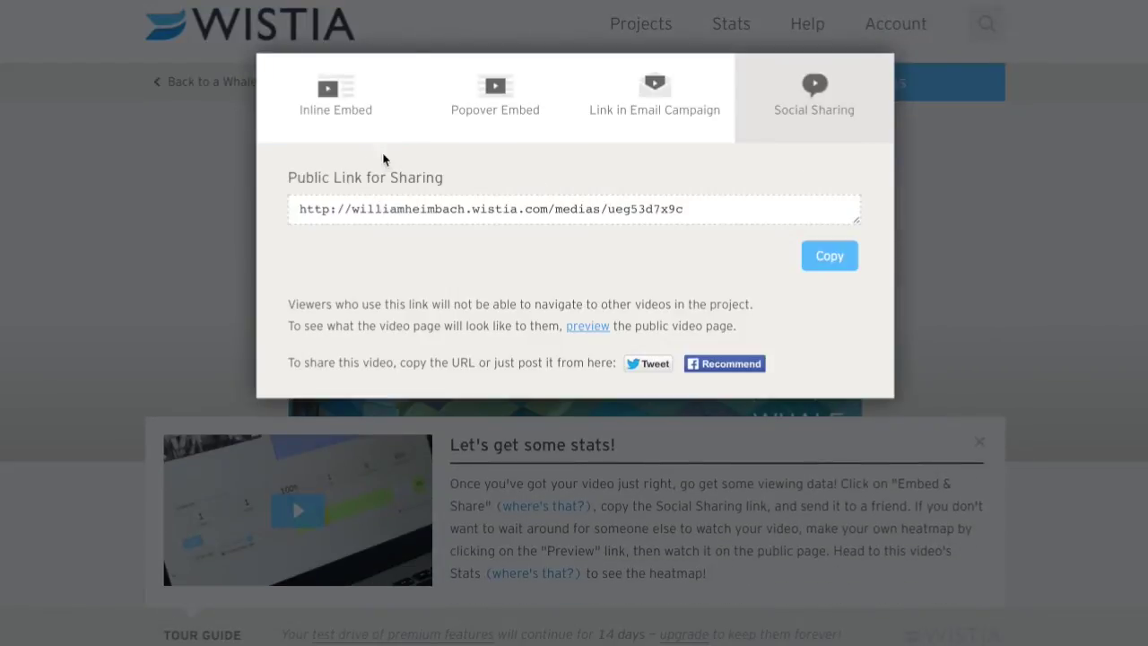
left_click(333, 108)
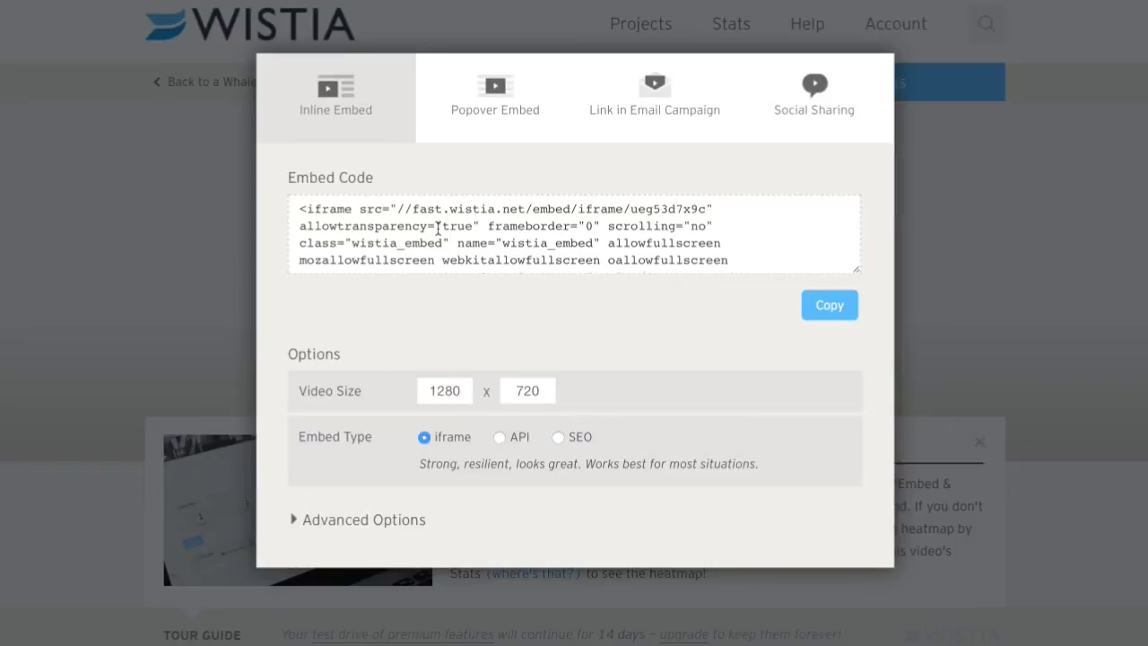
left_click(804, 106)
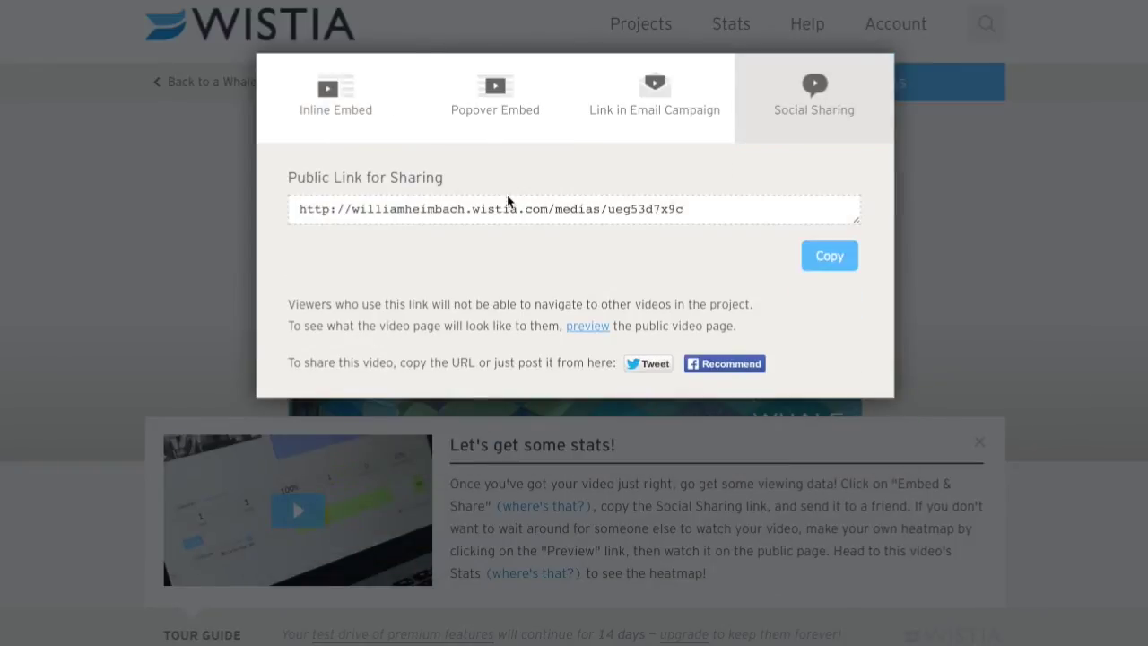
left_click(772, 211)
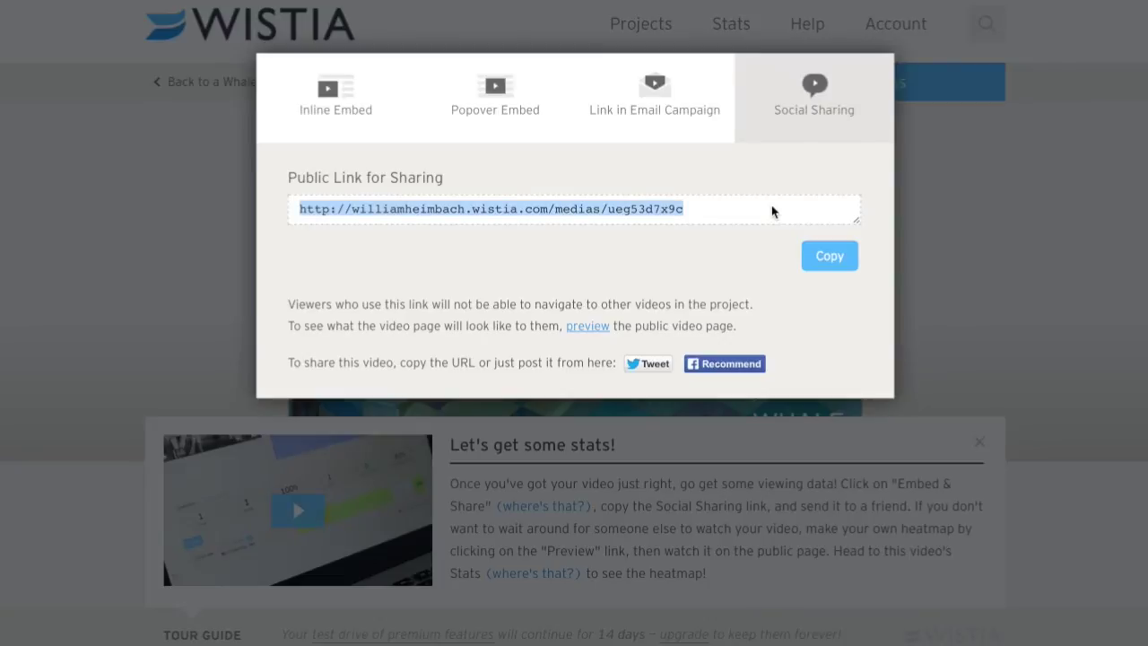
left_click(1081, 197)
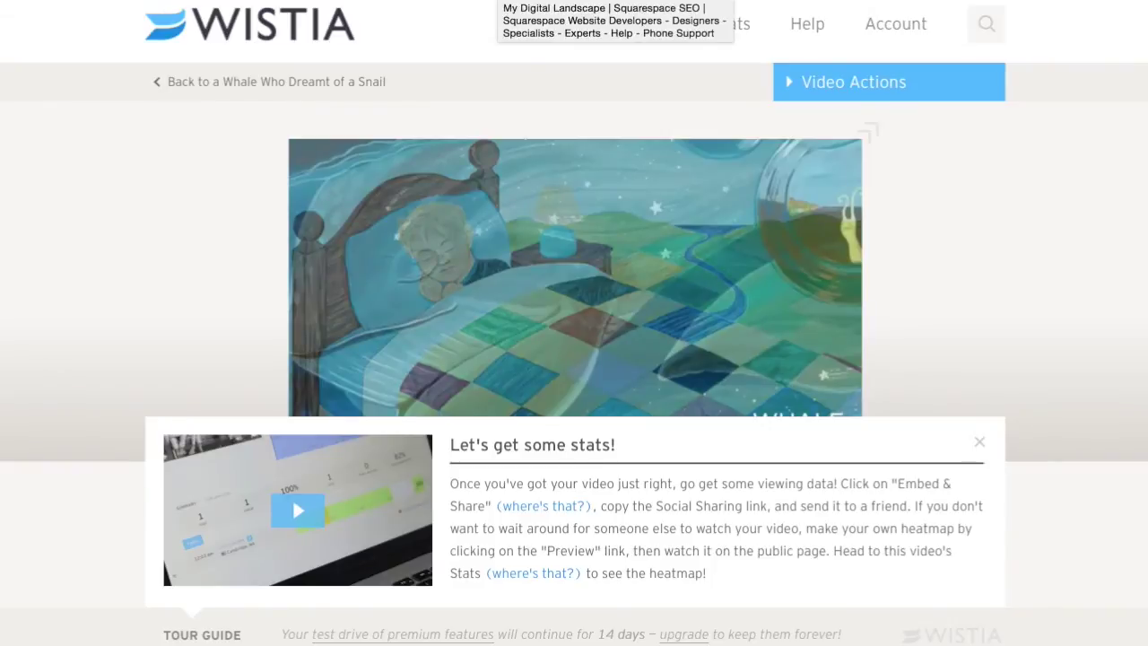
- Switch to the My Digital Landscape Squarespace site and add a gallery section named "Video" to the Welcome index
left_click(287, 2)
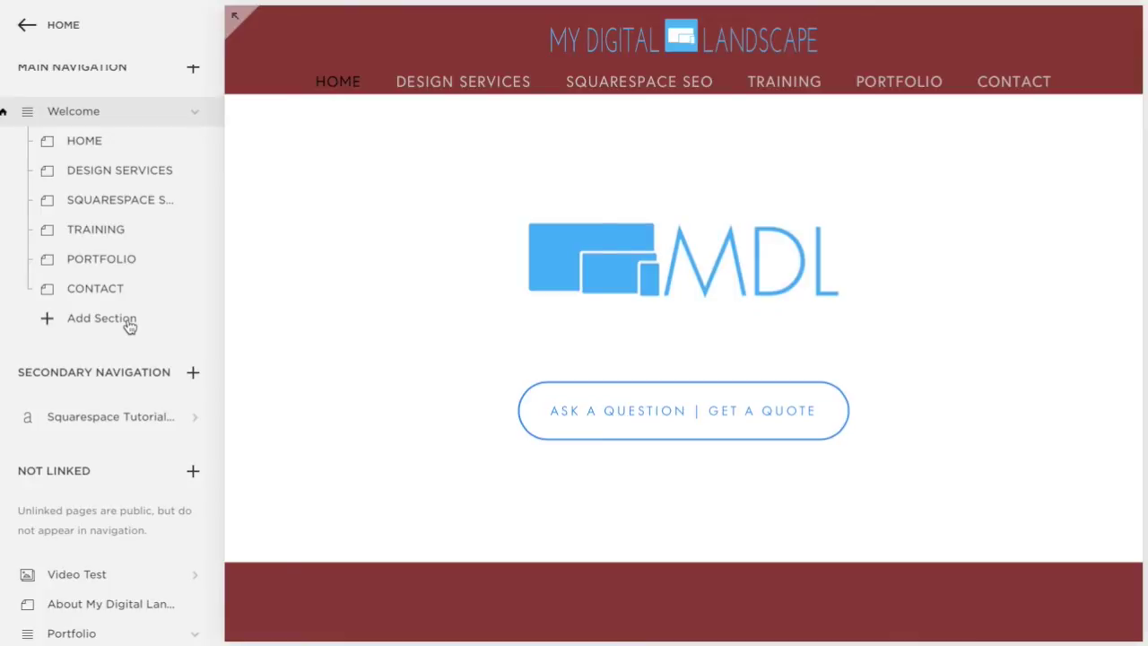
left_click(127, 321)
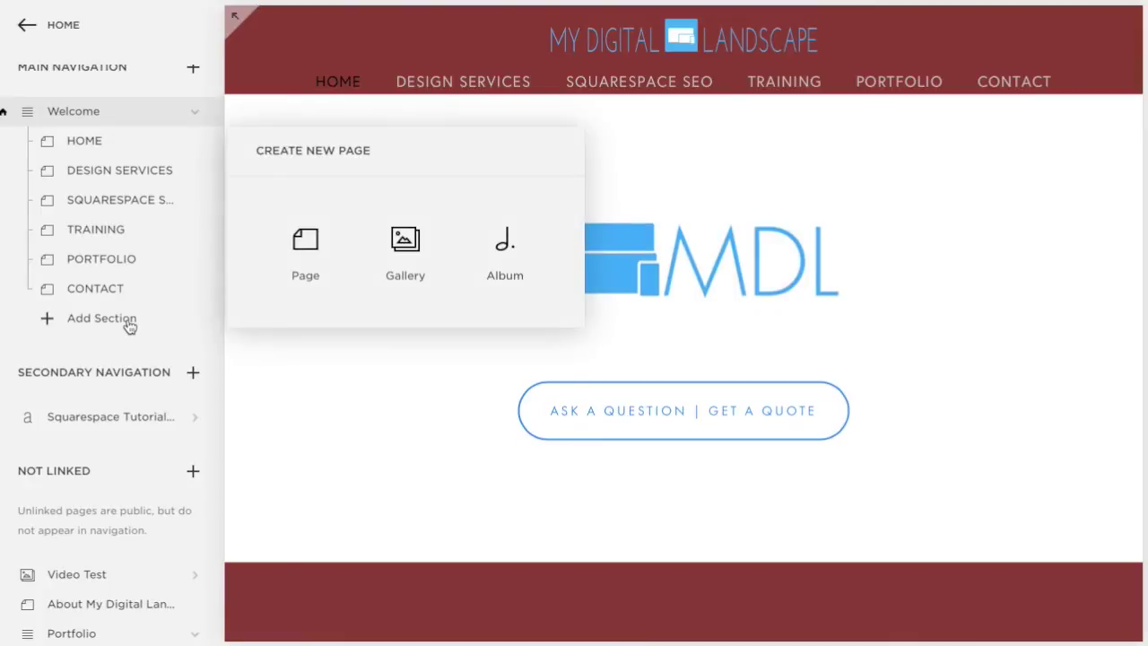
left_click(411, 249)
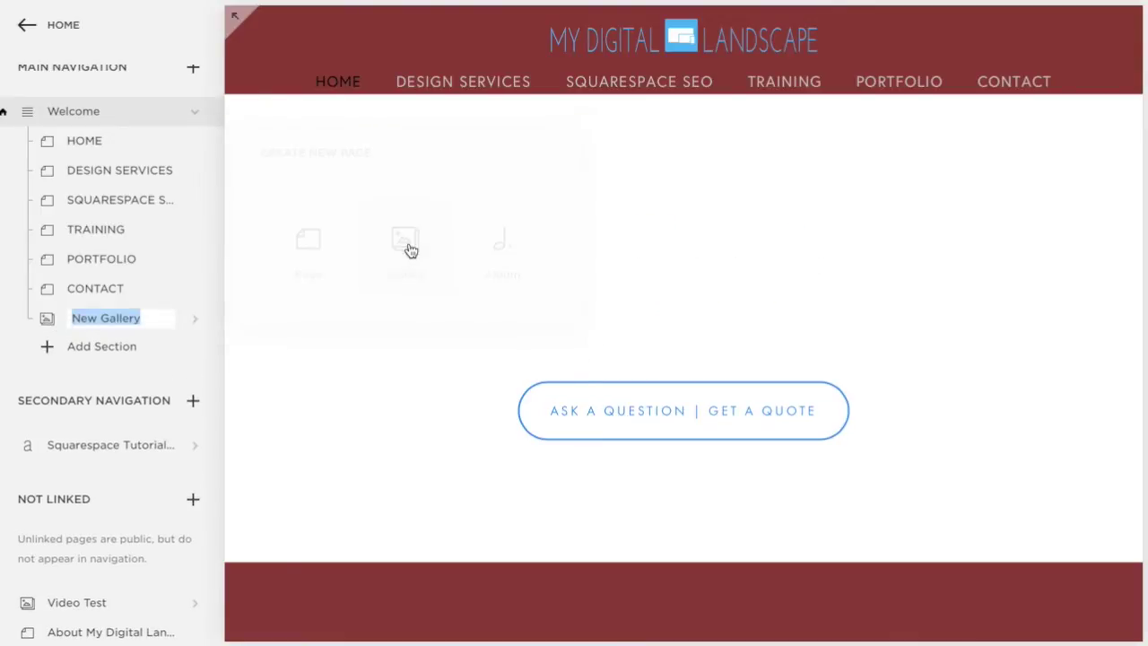
type("Vid")
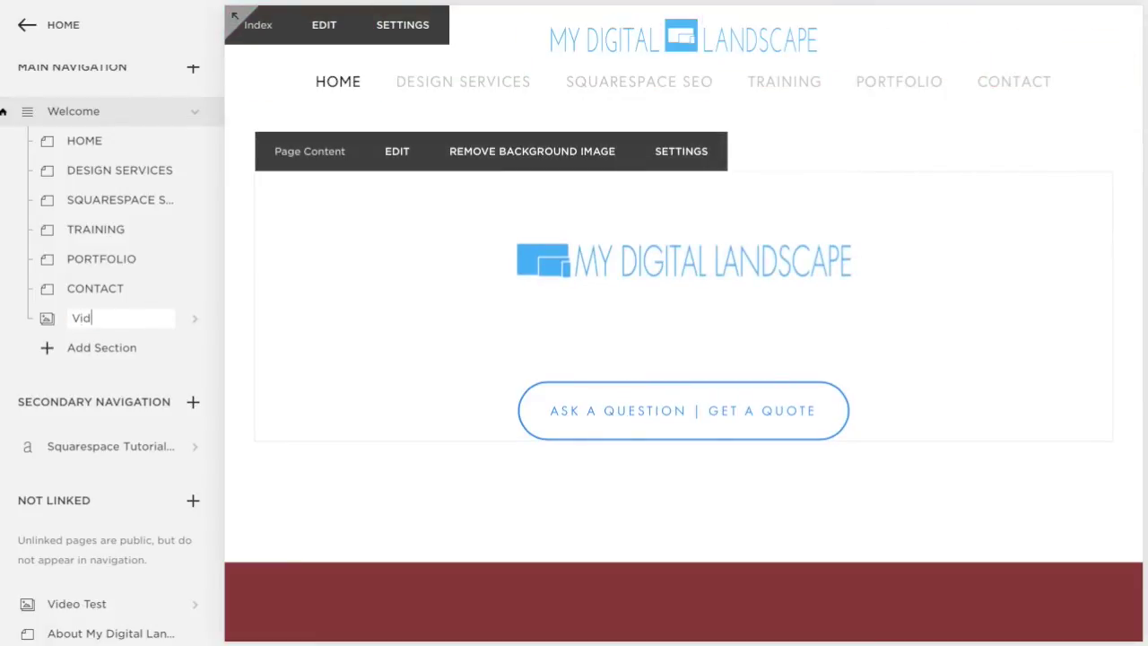
type("eo")
key("Return")
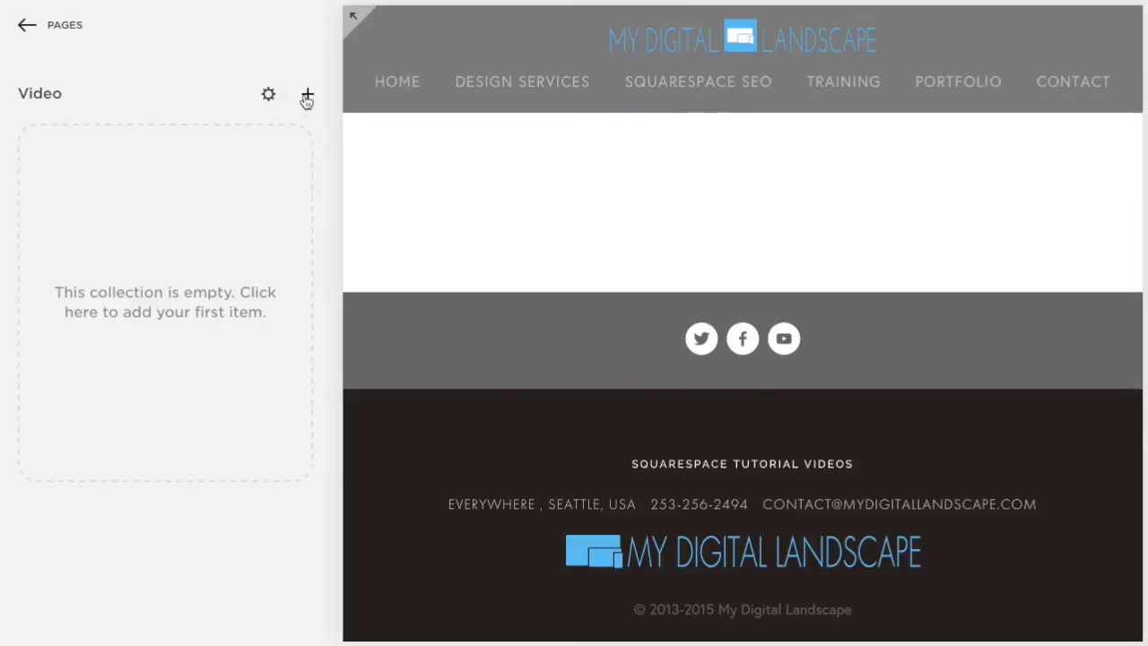
- Add a video to the Video gallery using the copied Wistia link, with its thumbnail turned off, and publish it
left_click(307, 97)
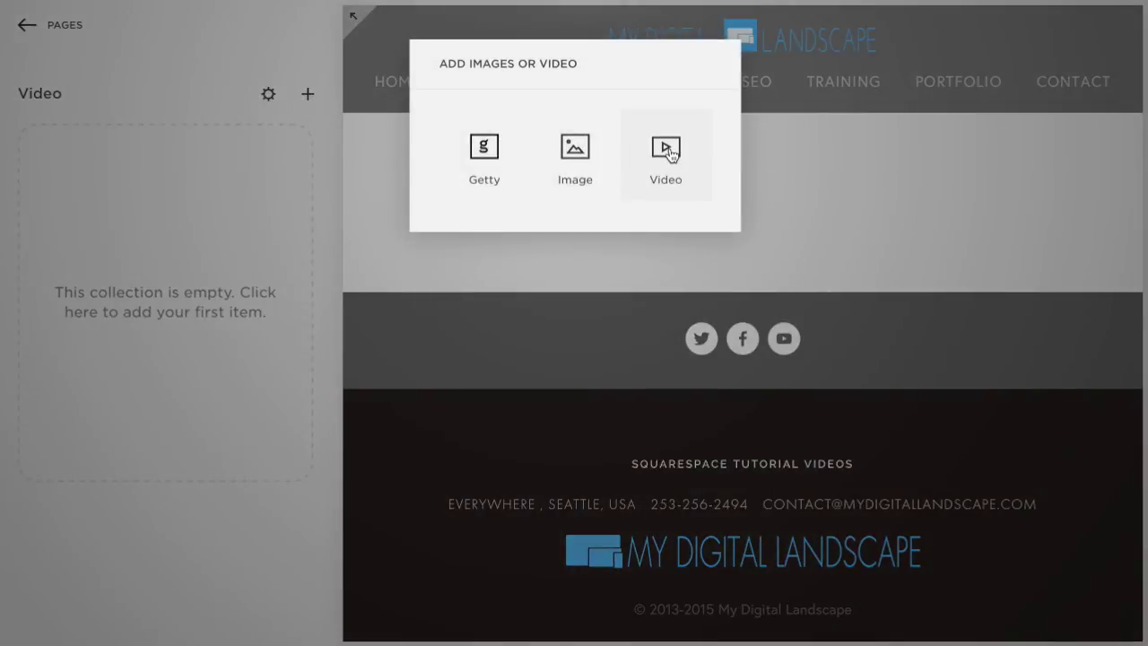
left_click(668, 151)
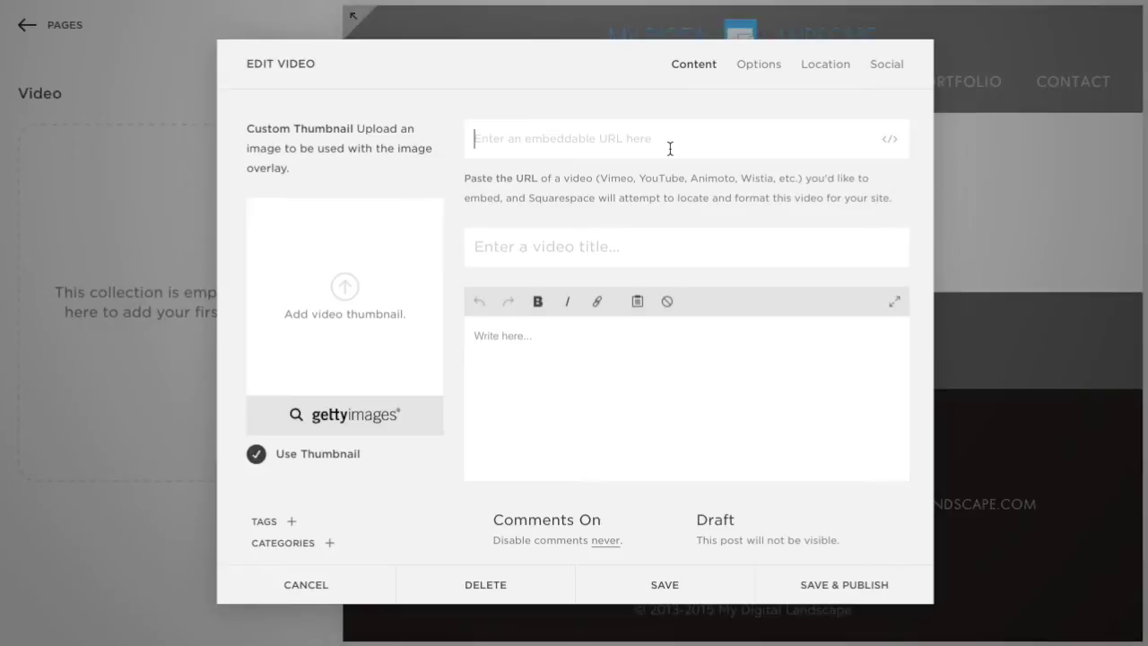
key("ctrl+v")
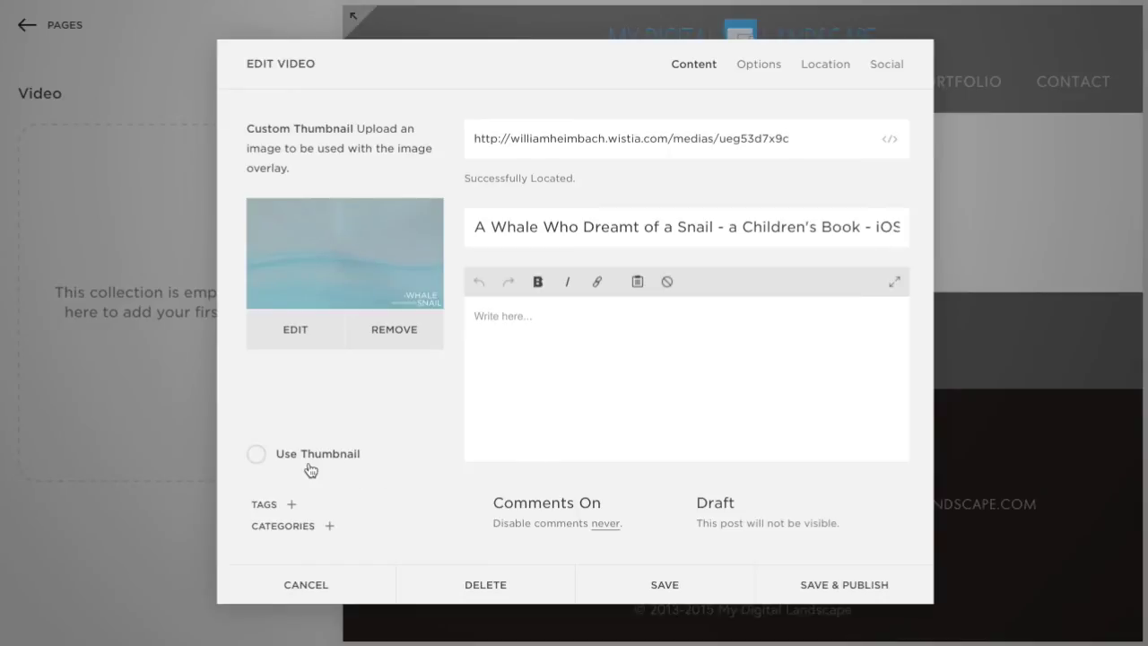
left_click(887, 588)
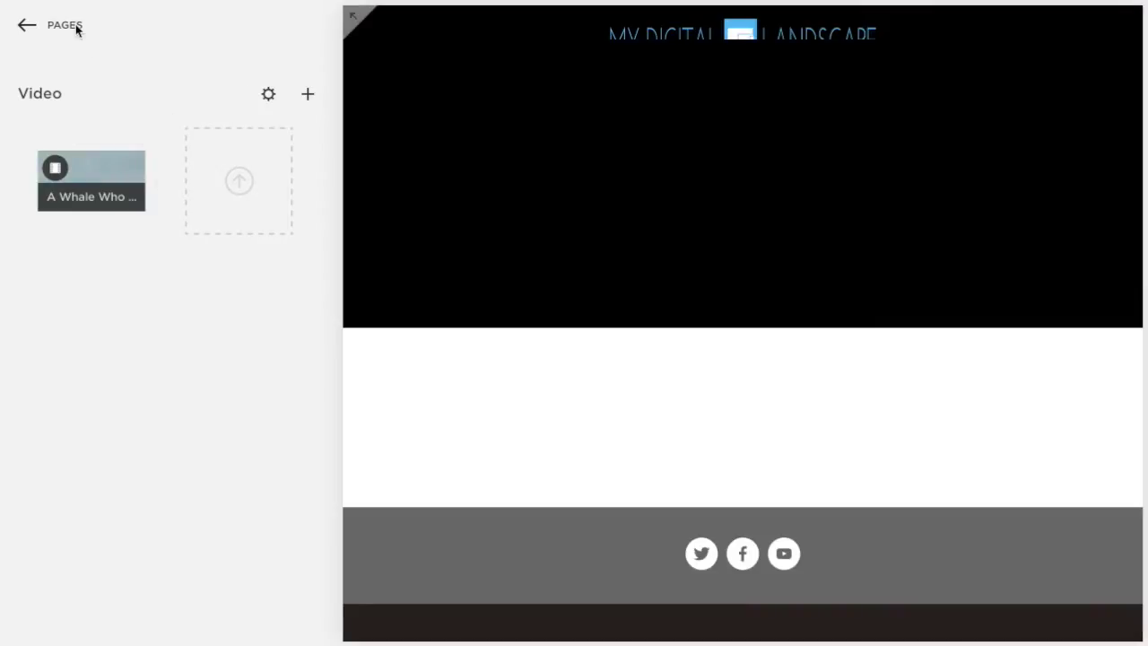
left_click(77, 27)
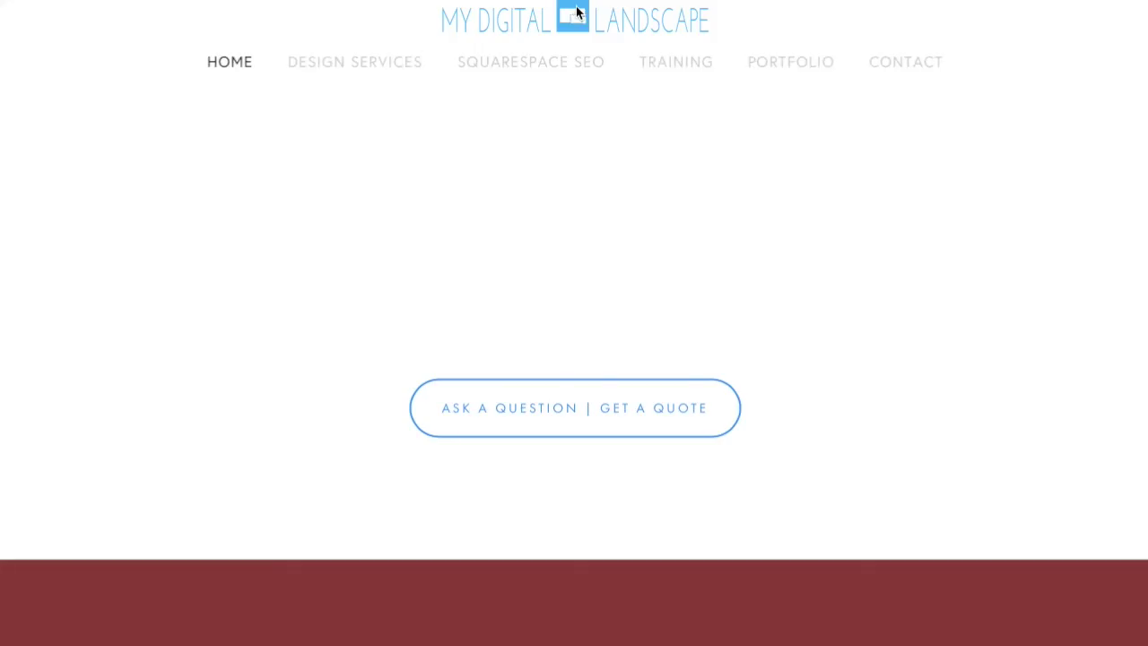
- Look through the site's home, services and SEO sections in the full-width preview, and reopen the page list
mouse_move(321, 208)
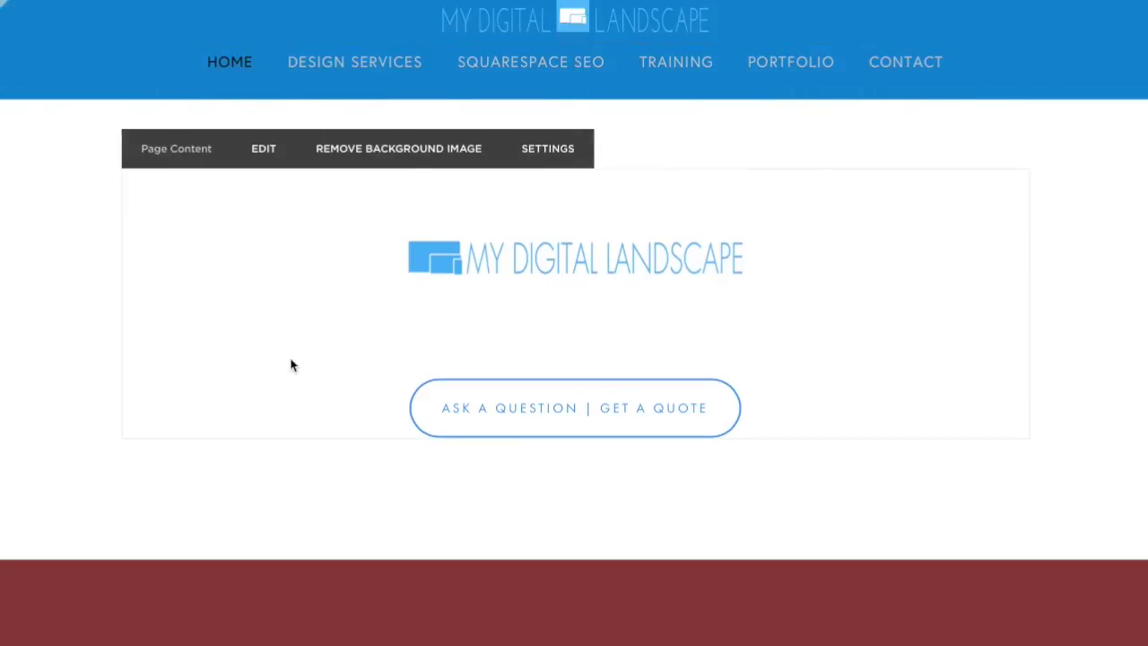
scroll(289, 363, "down", 10)
scroll(290, 360, "down", 15)
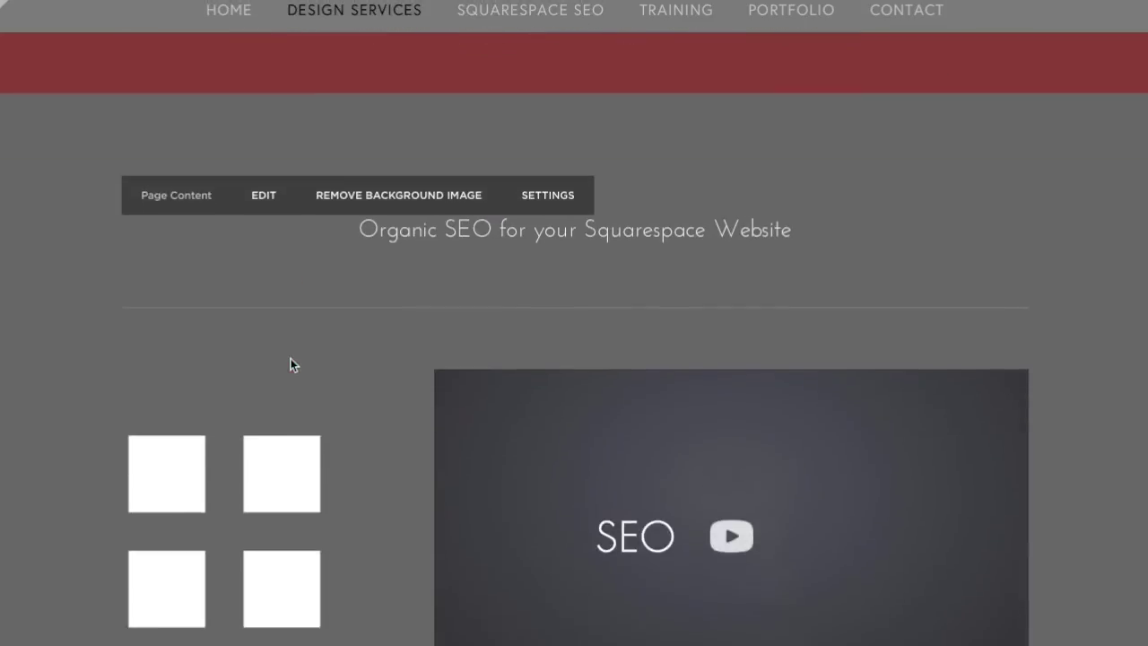
scroll(208, 305, "up", 20)
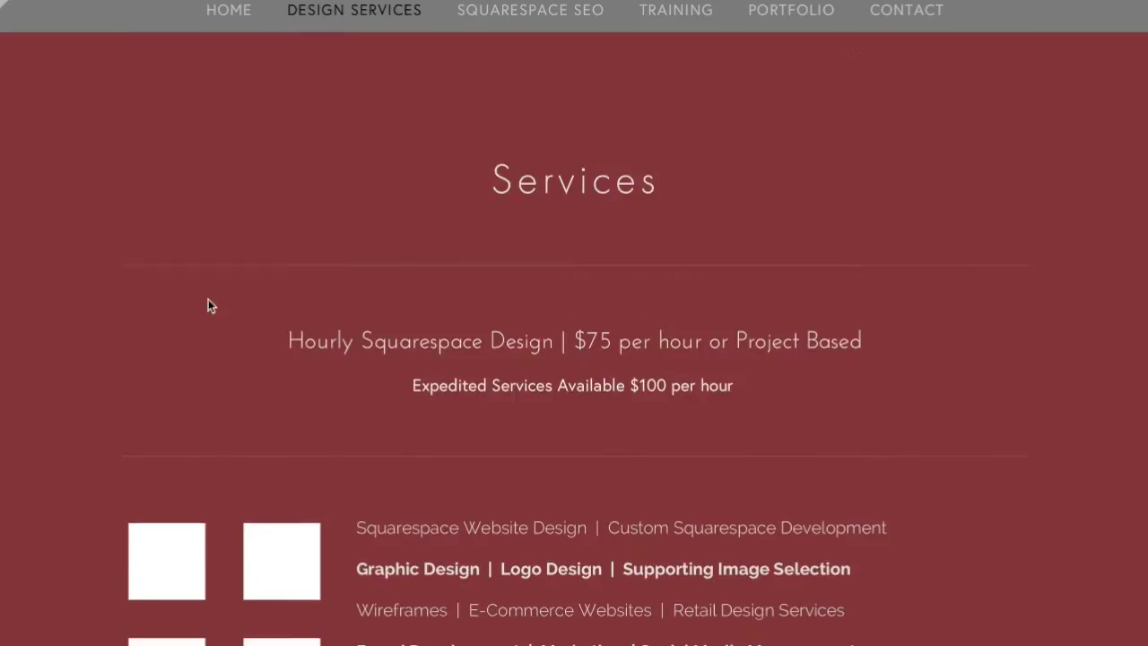
left_click(3, 4)
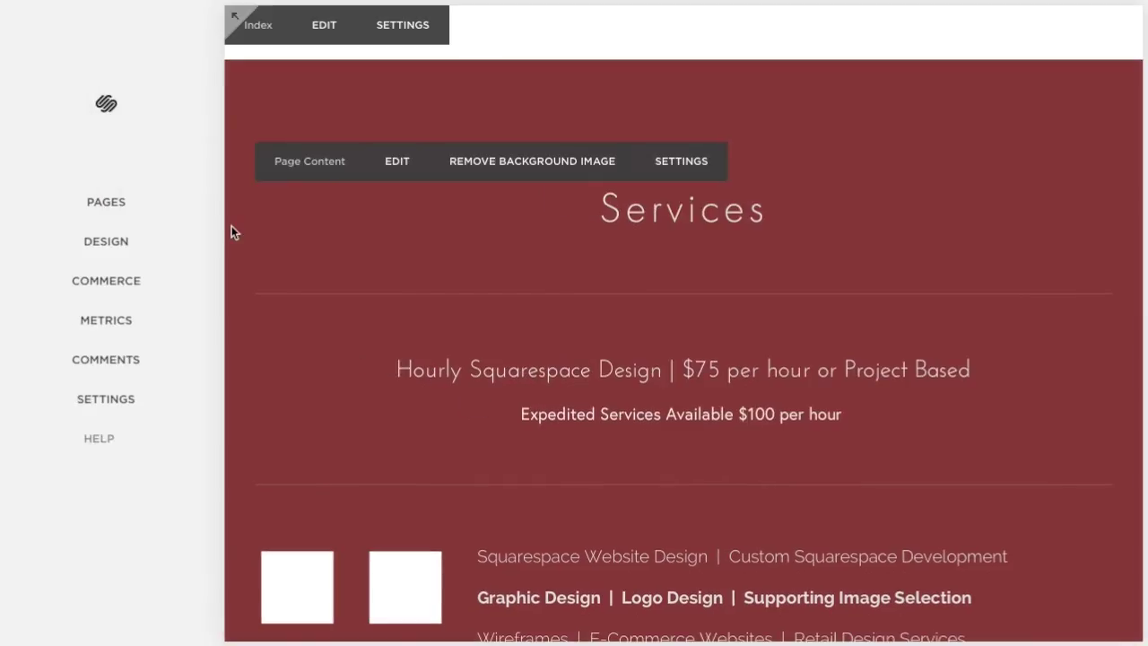
left_click(124, 200)
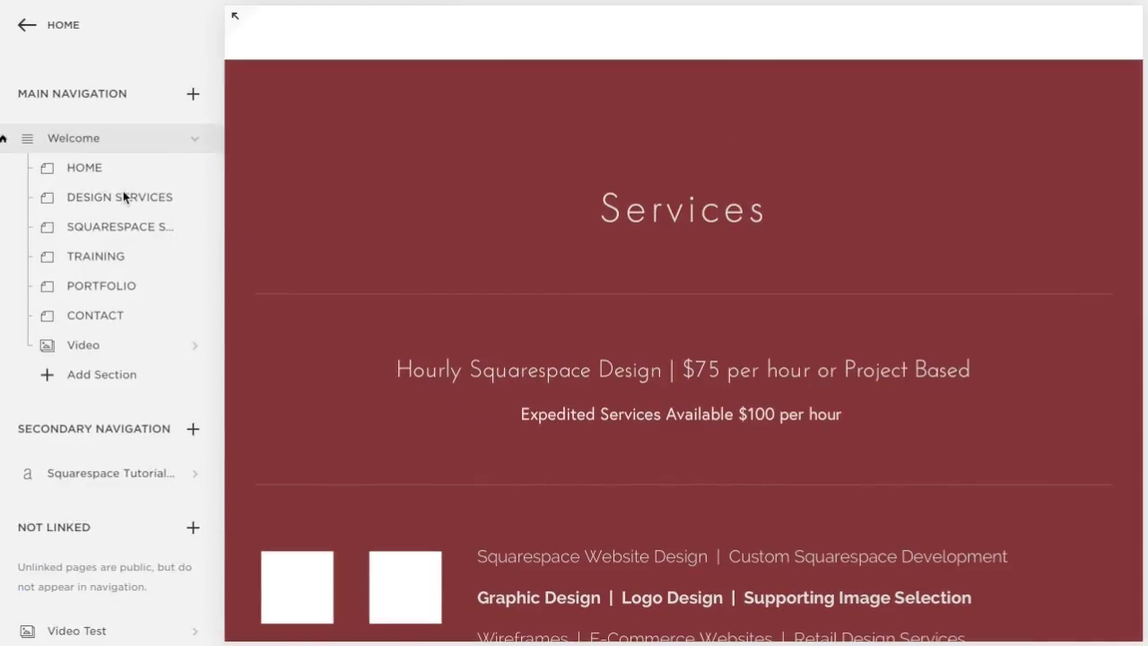
- Reorder the Welcome index so the Video gallery sits directly between HOME and DESIGN SERVICES
left_click_drag(104, 351, 103, 327)
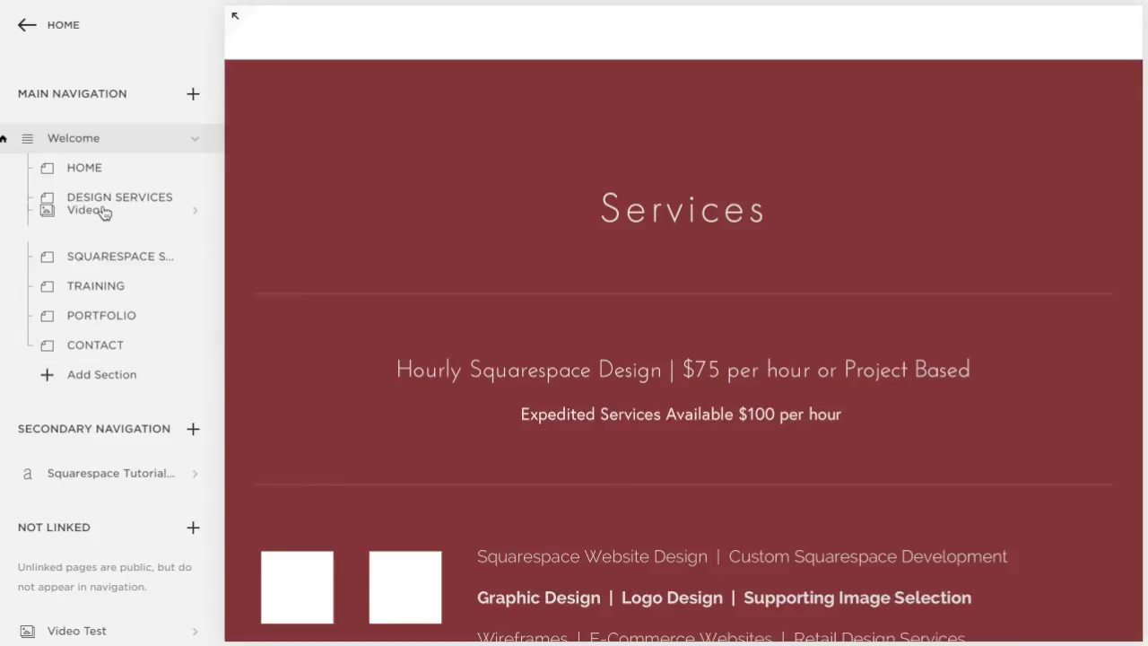
left_click_drag(102, 196, 102, 197)
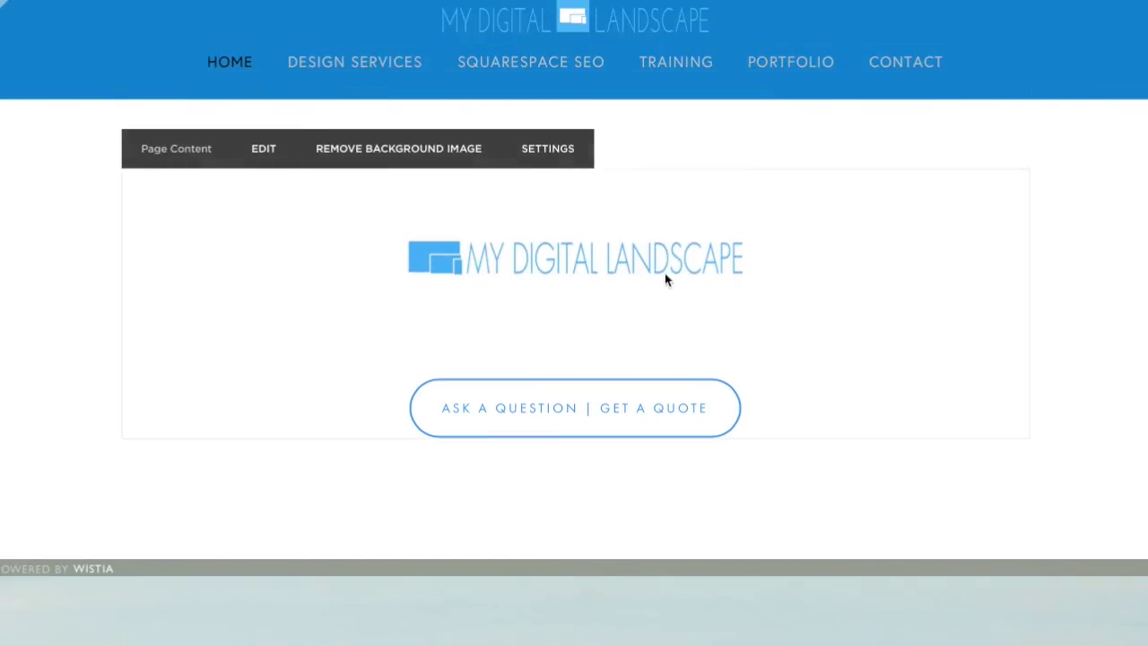
- Check how the video section fits above Services in the full-width preview, and rewind its playback to the start
scroll(664, 272, "down", 6)
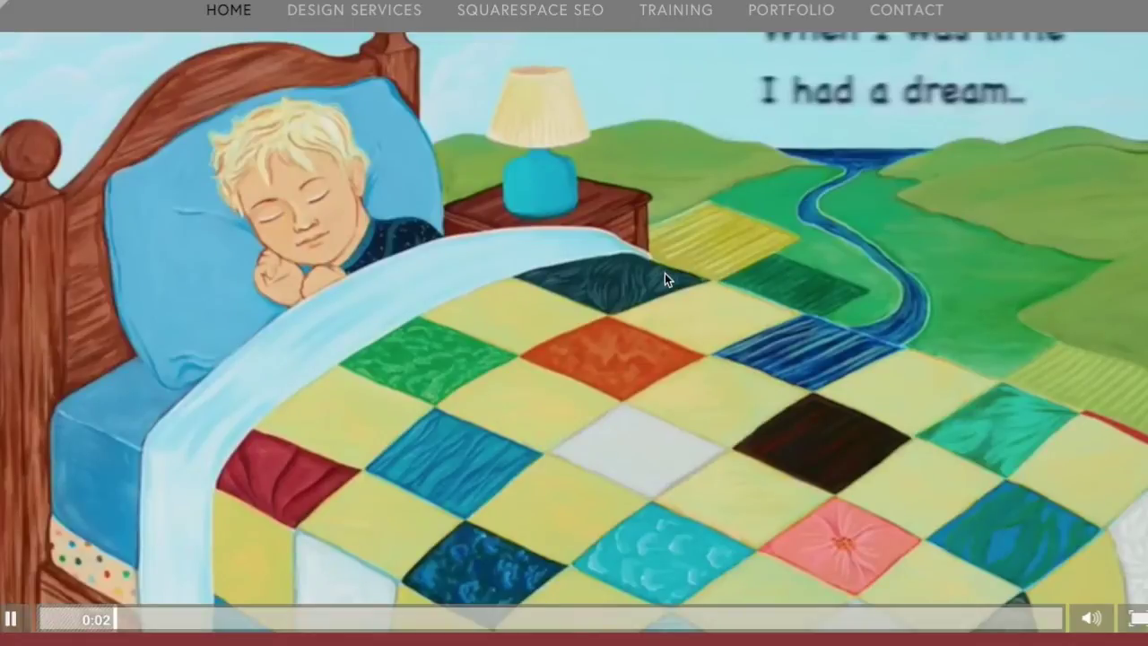
scroll(665, 272, "down", 5)
scroll(226, 330, "up", 3)
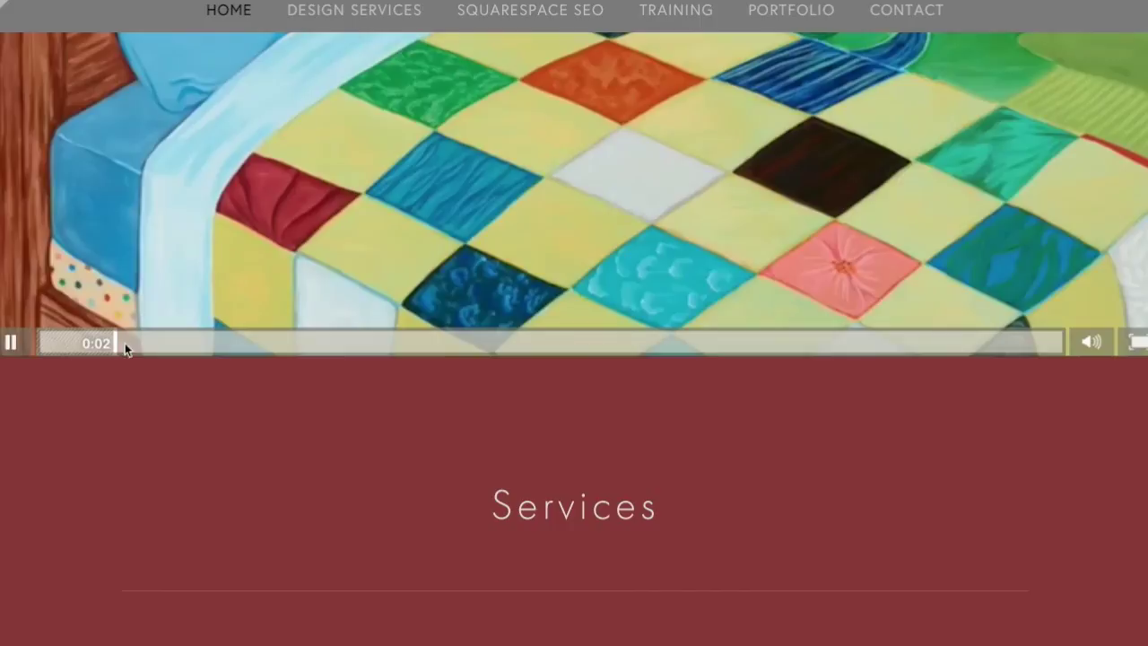
left_click_drag(123, 346, 89, 341)
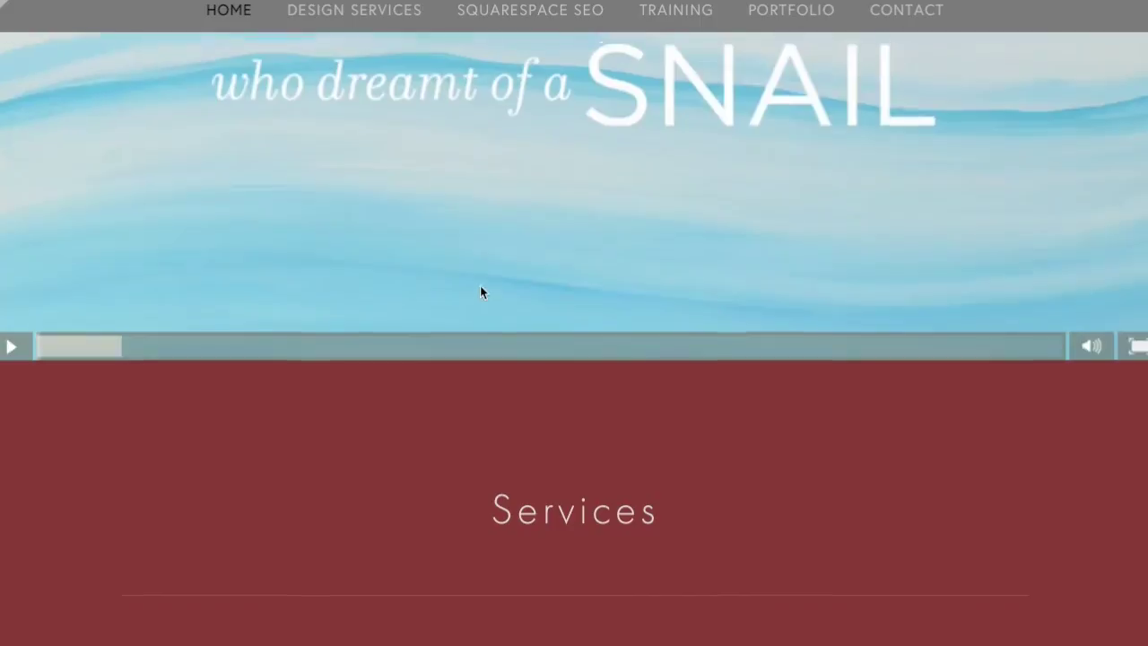
scroll(480, 292, "up", 5)
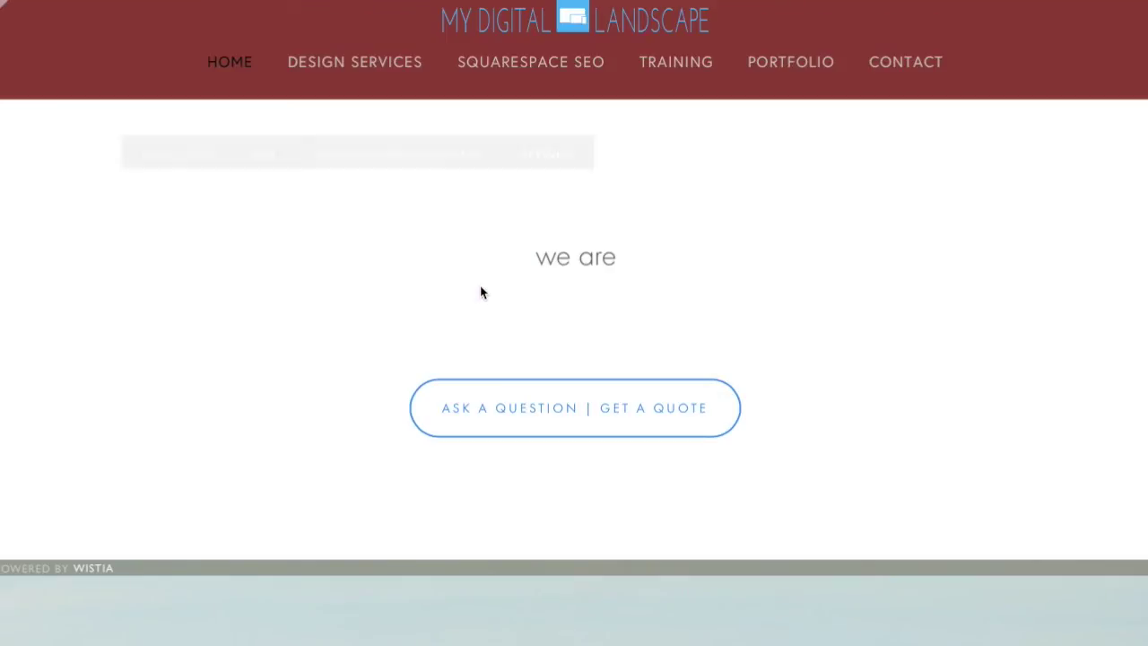
- Examine the video's playback below the home section once more, and leave the full-width preview for the page list
left_click(662, 31)
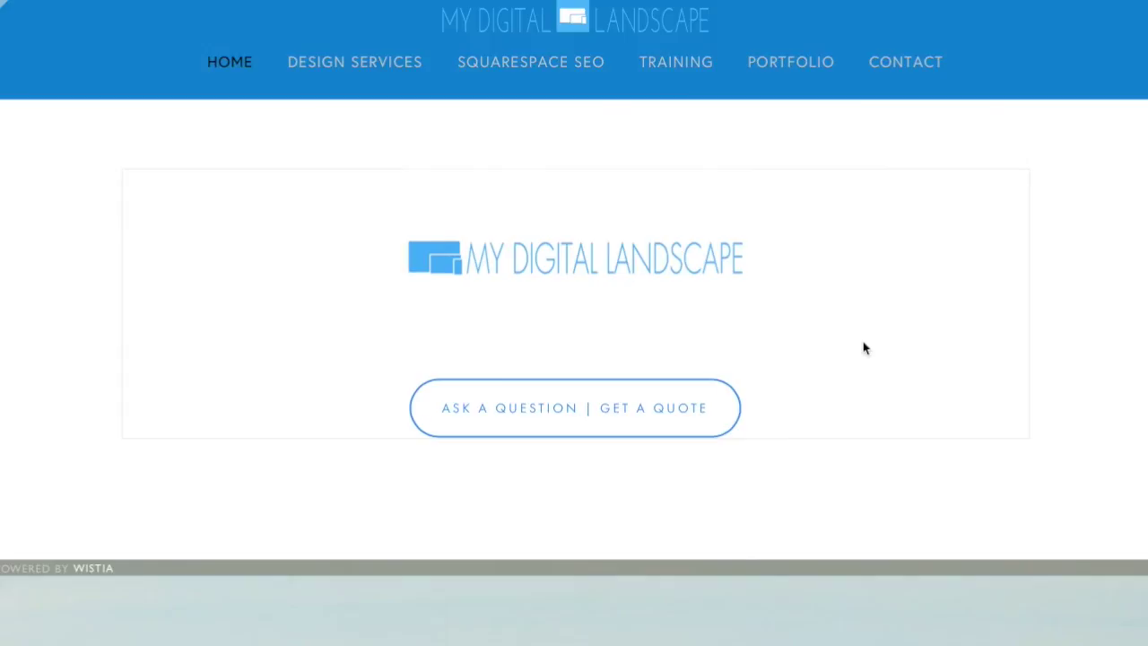
scroll(865, 348, "down", 3)
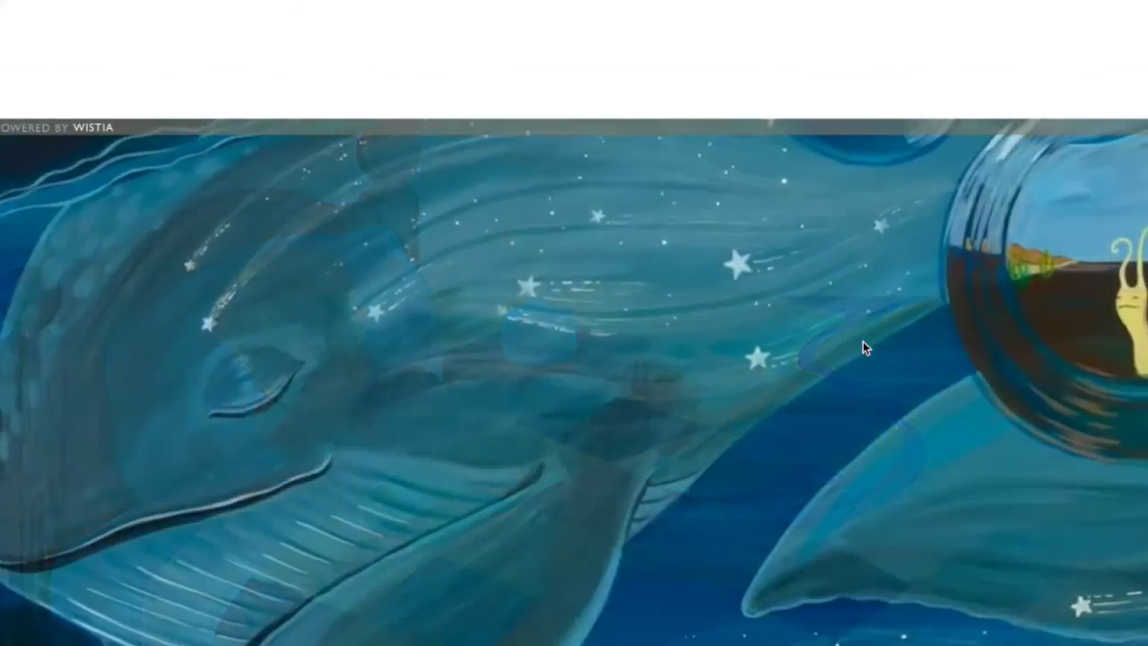
scroll(863, 341, "down", 2)
scroll(863, 344, "down", 2)
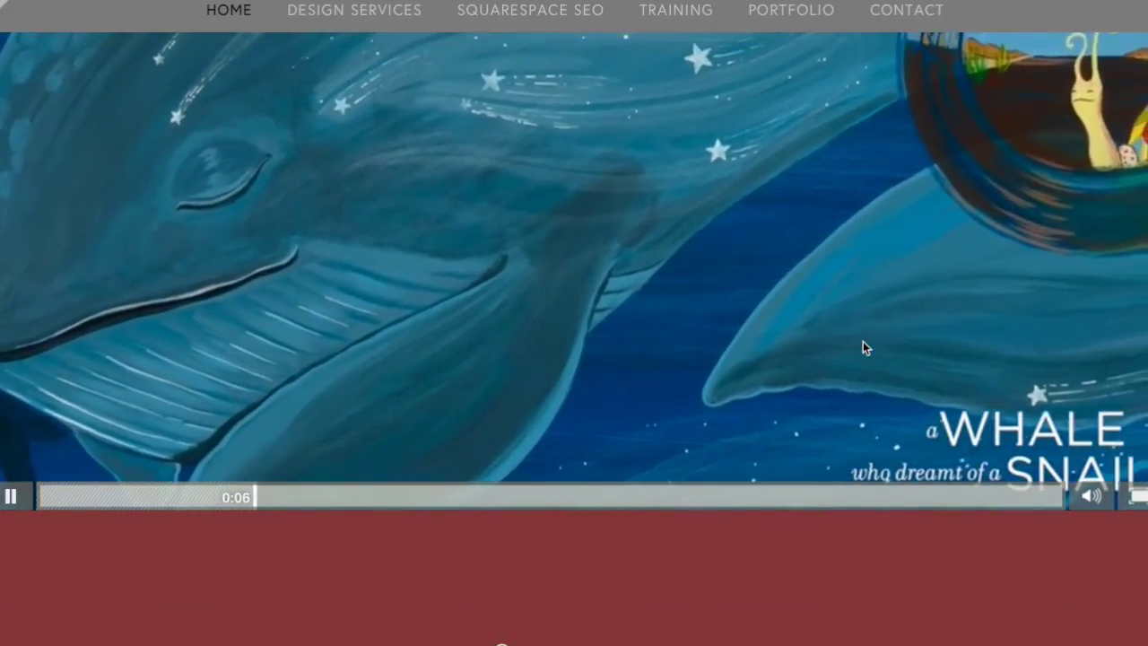
scroll(862, 341, "up", 4)
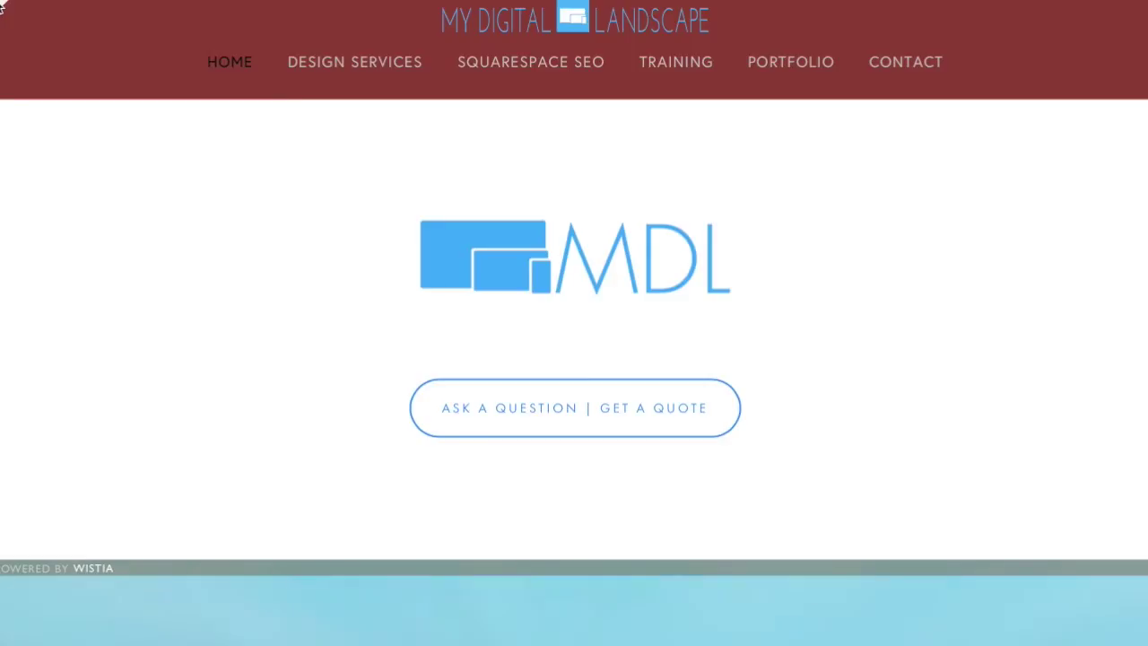
left_click(2, 7)
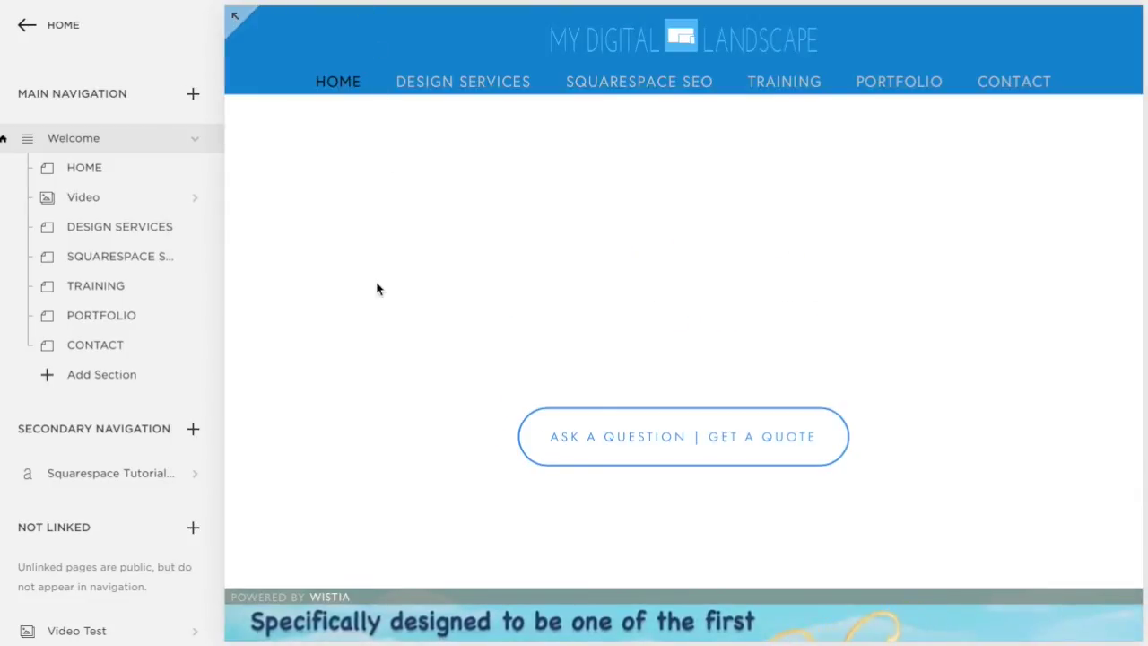
mouse_move(377, 289)
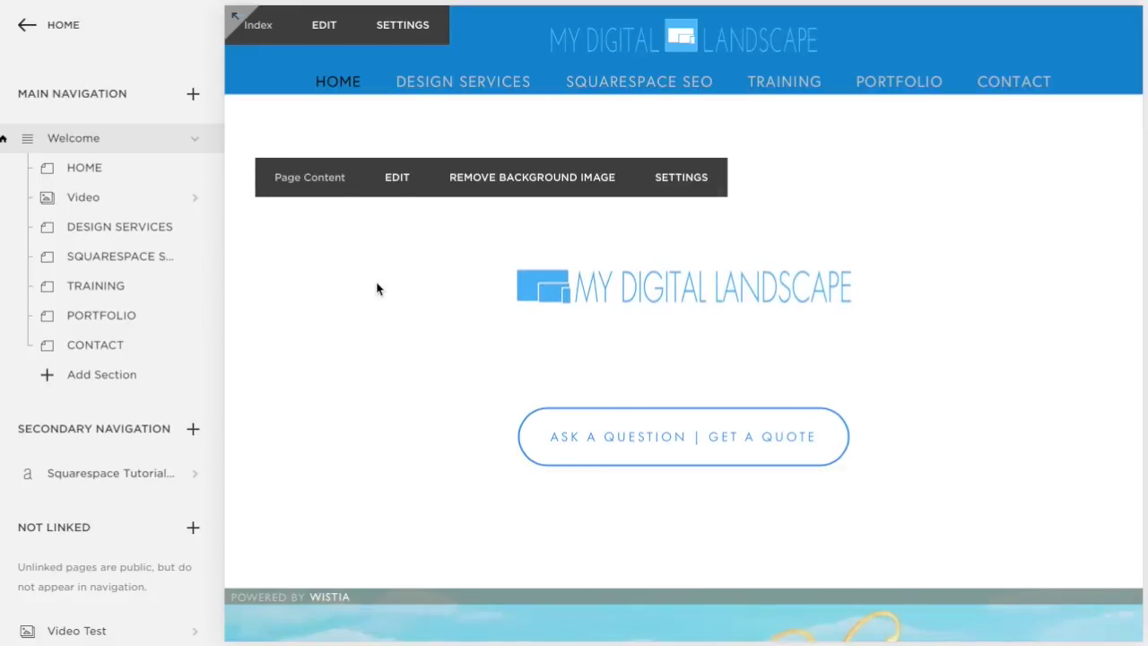